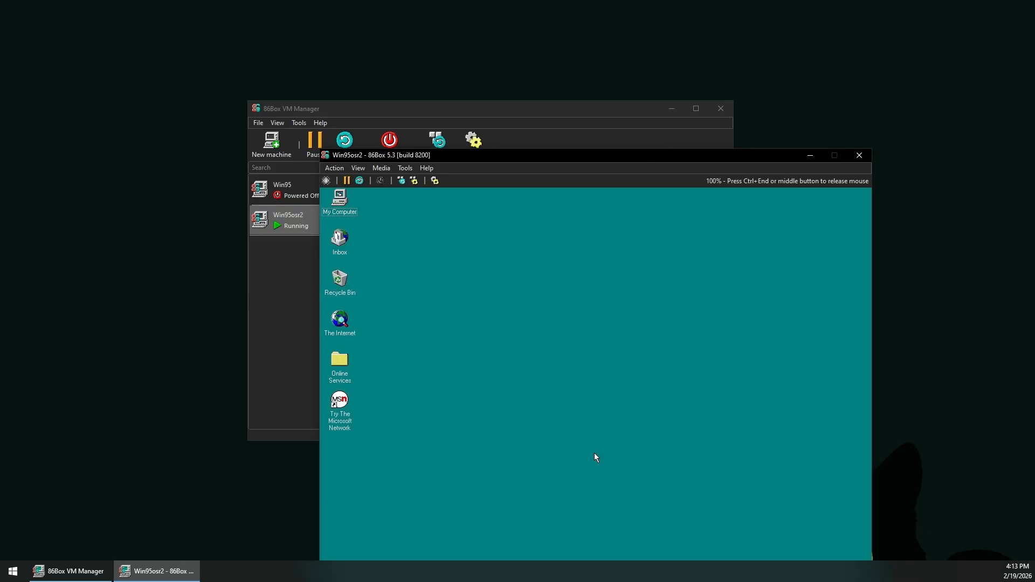
Step: Show the running Win95osr2 machine full screen, open the Win_95c (D:) disc from My Computer and dismiss the version warning
key("ctrl+alt+Page_Up")
double_click(144, 31)
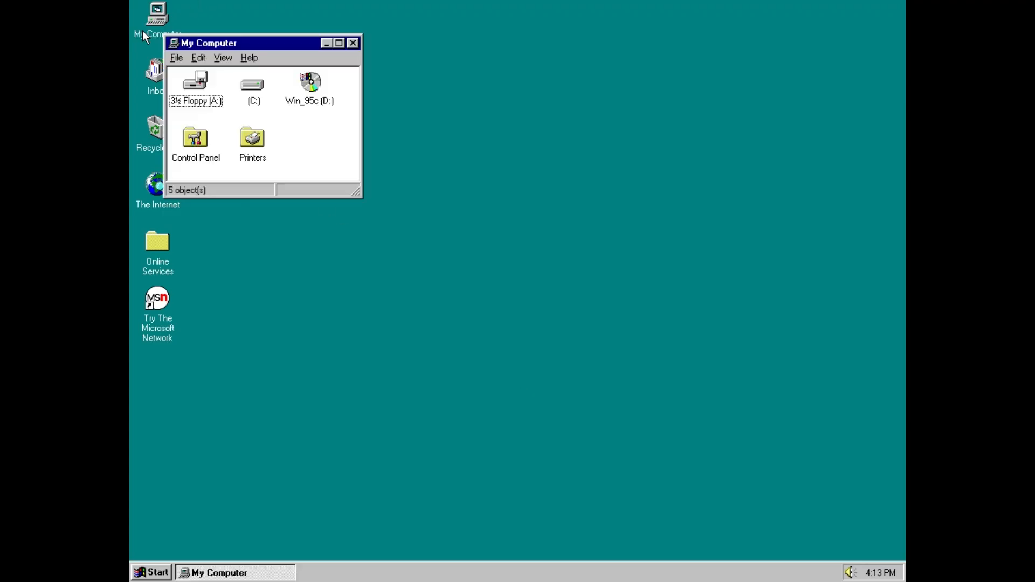
left_click(305, 86)
double_click(306, 89)
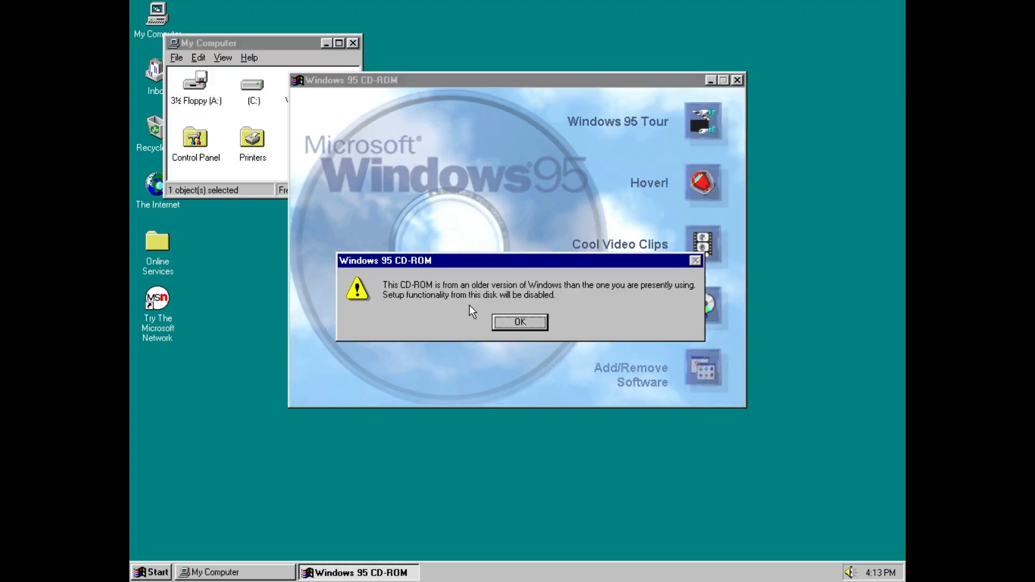
left_click(515, 322)
Step: Play the Welcome3 clip from the Windows 95 CD's Cool Video Clips and maximize its playback window
left_click(703, 260)
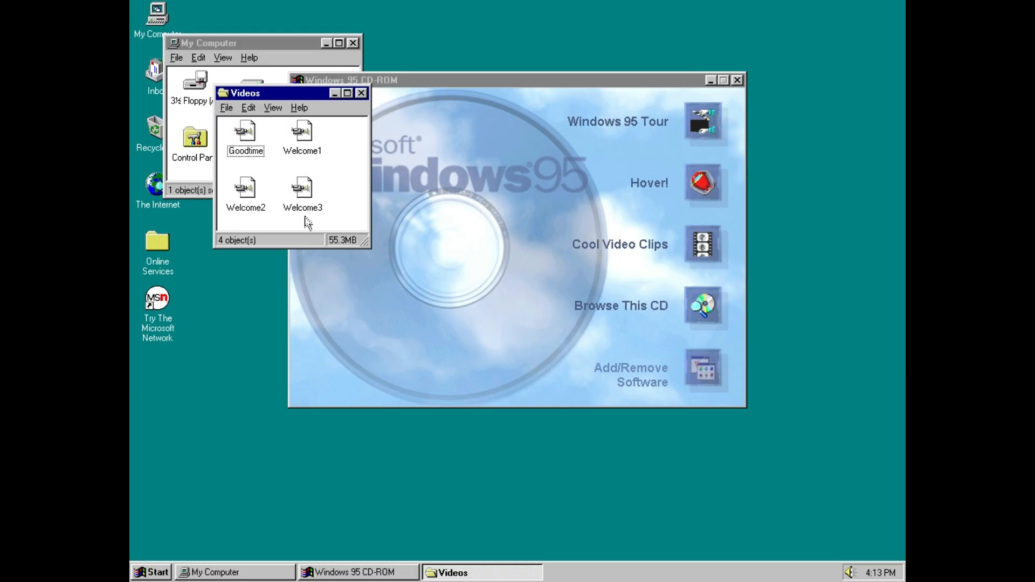
double_click(302, 190)
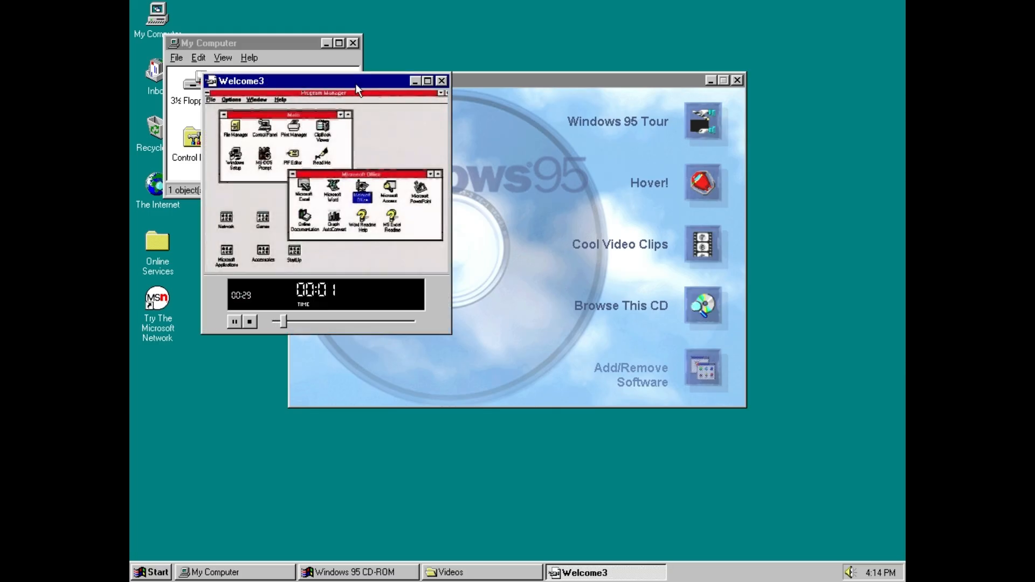
double_click(355, 83)
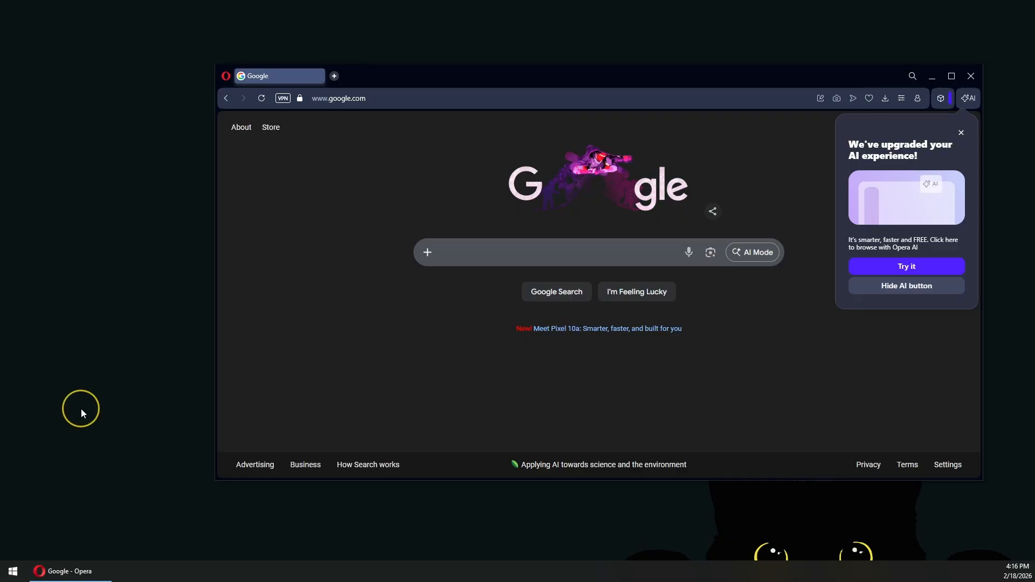
Step: Go to github.com and search the site for 86box
left_click(370, 102)
type("github.com")
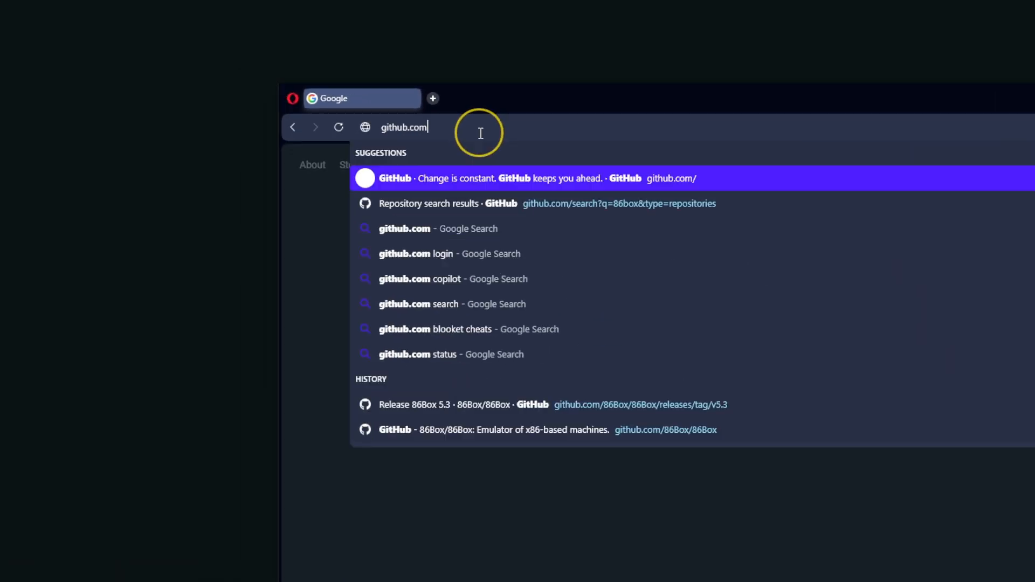
key("Return")
left_click(740, 139)
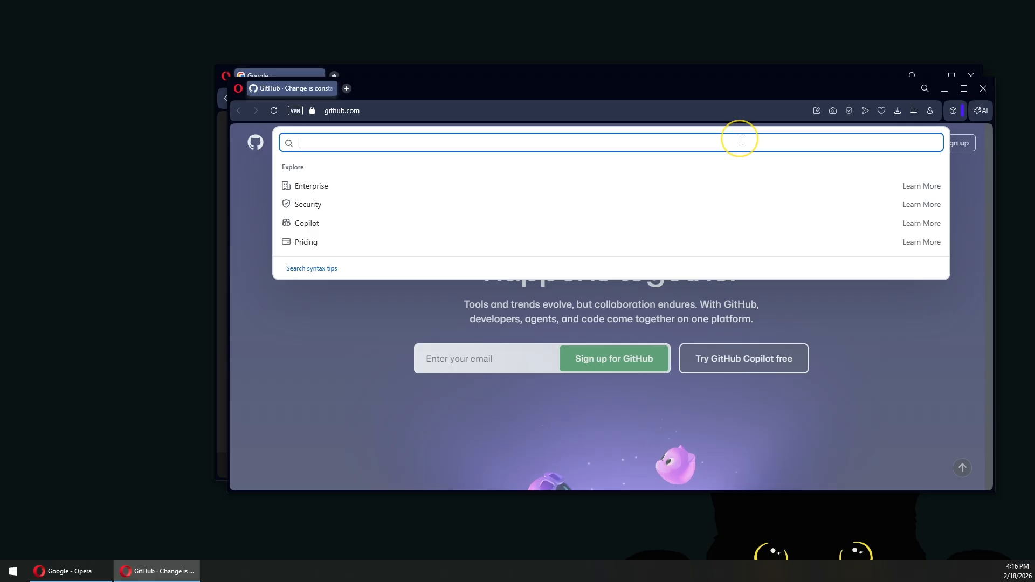
type("86box")
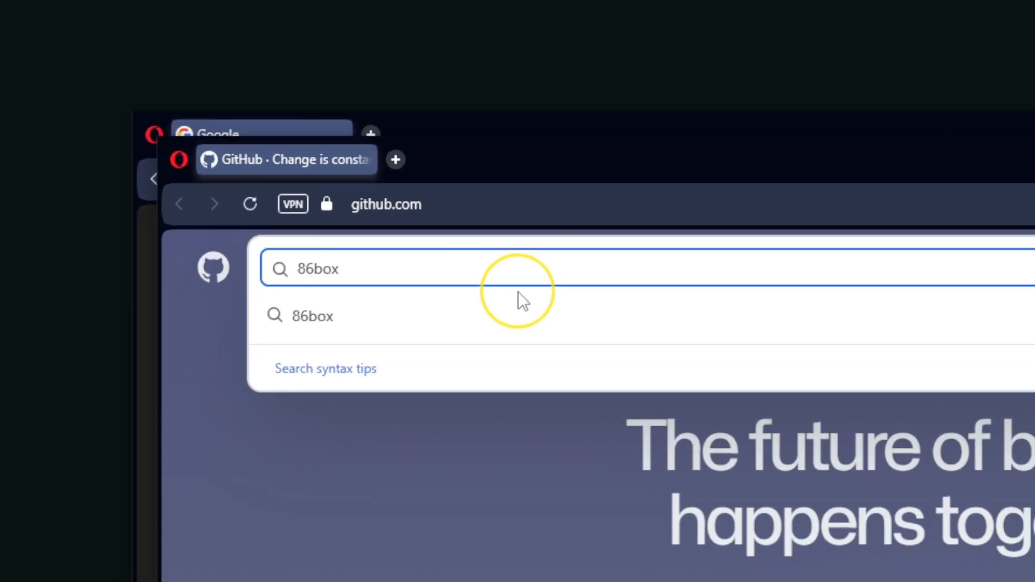
key("Return")
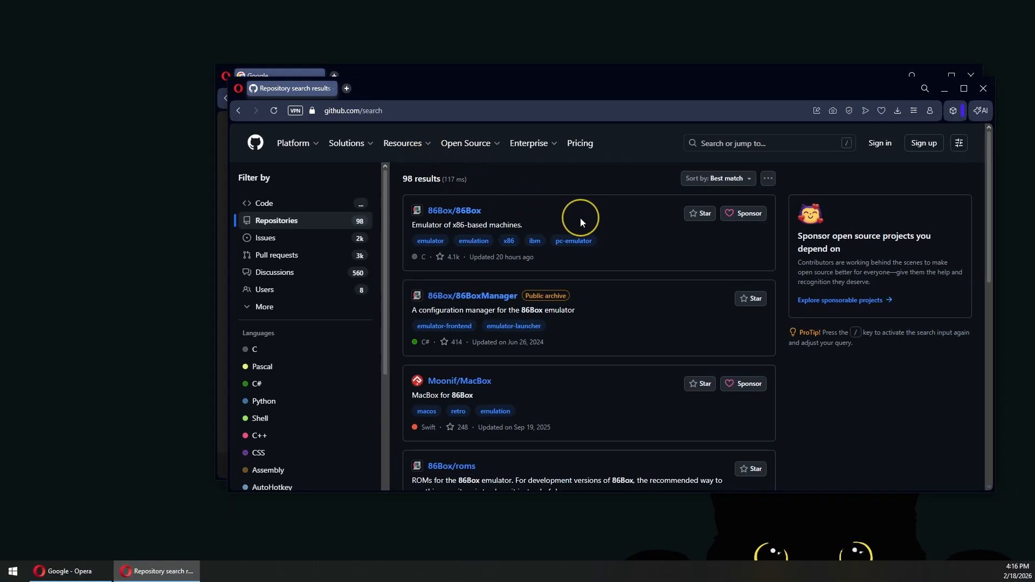
Step: Open the 86Box/86Box repository in a new tab and go to its latest release, 86Box 5.3
middle_click(469, 211)
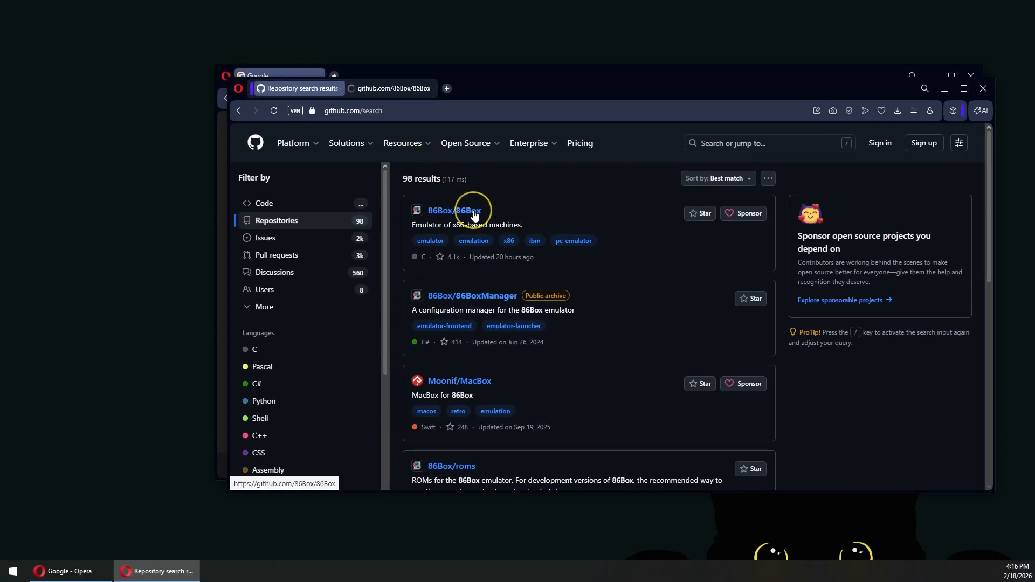
left_click(415, 89)
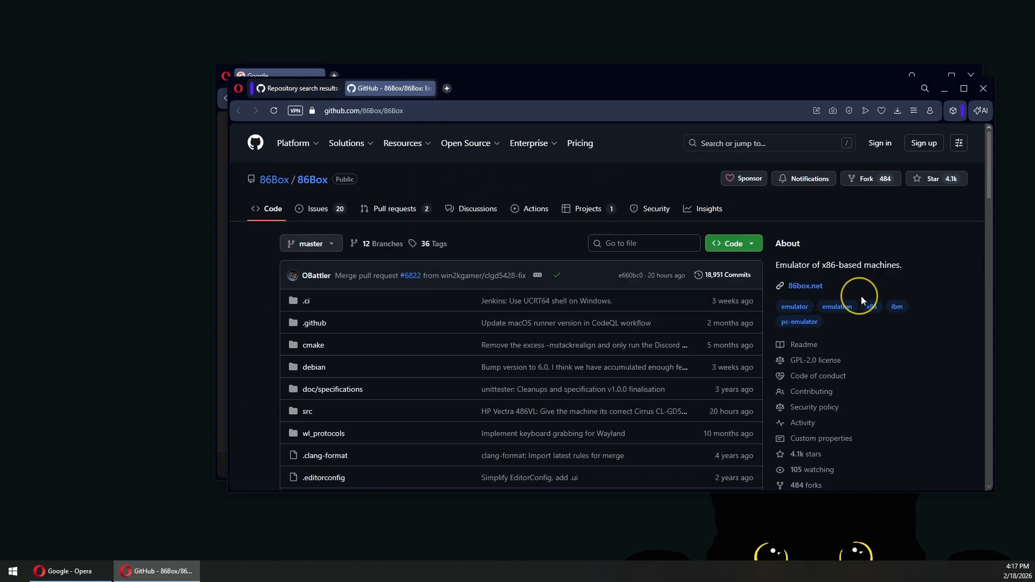
scroll(917, 283, "down", 1)
scroll(917, 283, "down", 3)
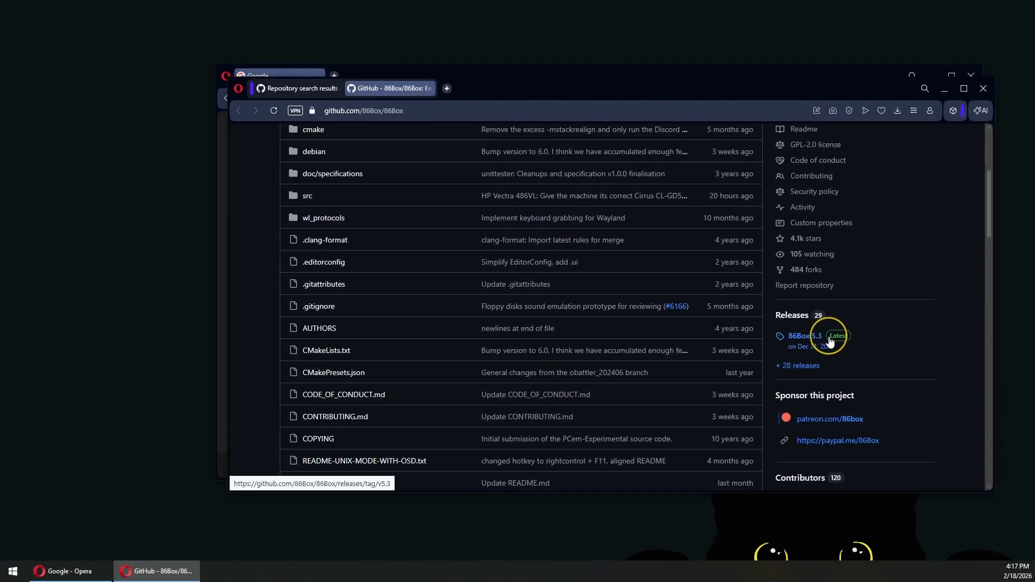
left_click(827, 338)
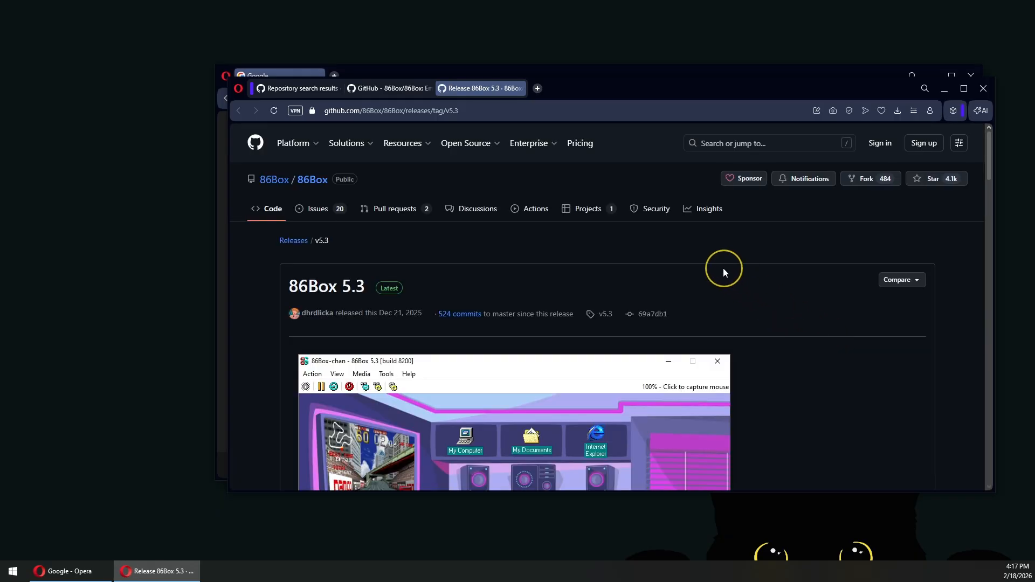
Step: Download the Windows build 86Box-Windows-64-b8200.zip from the release assets
scroll(706, 263, "down", 20)
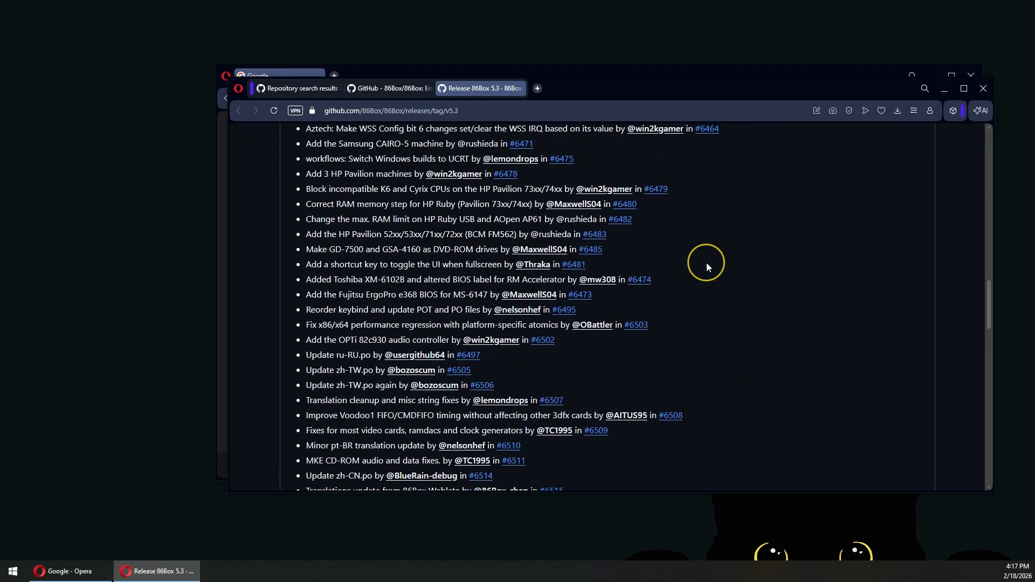
scroll(706, 263, "down", 20)
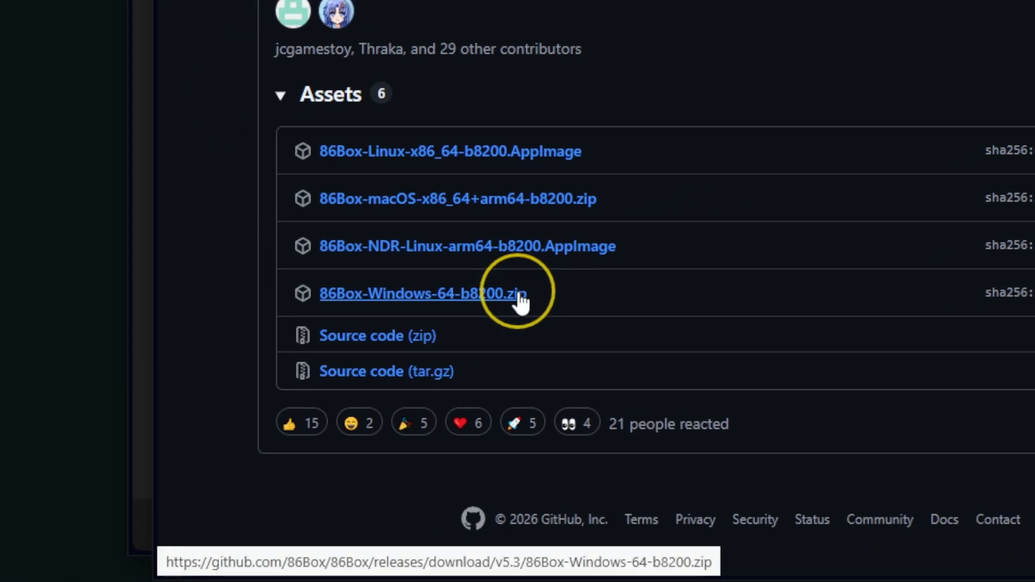
left_click(517, 295)
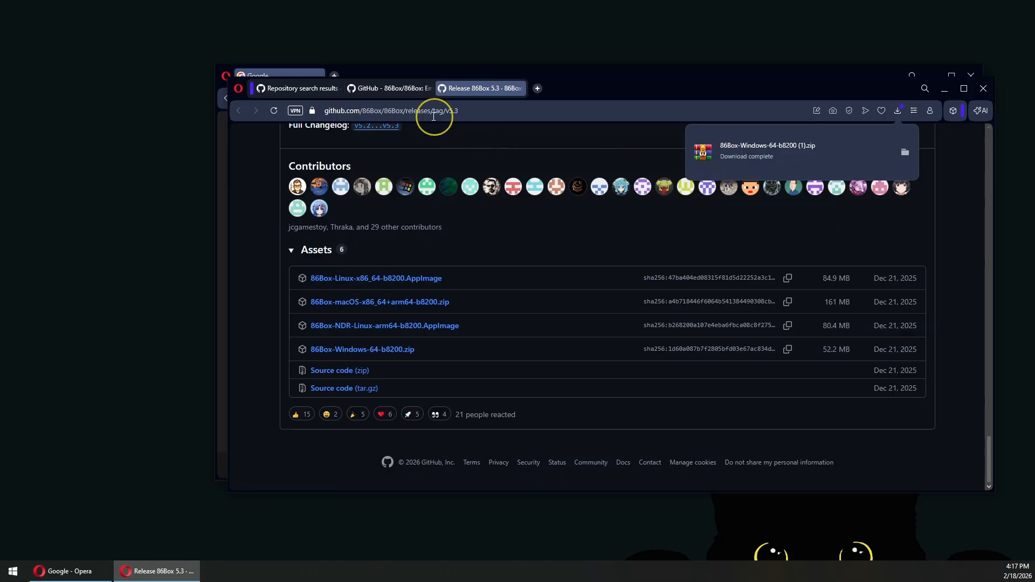
Step: Return to the GitHub search results for 86box and open the 86Box/roms repository
left_click(396, 88)
scroll(412, 222, "up", 10)
left_click(302, 88)
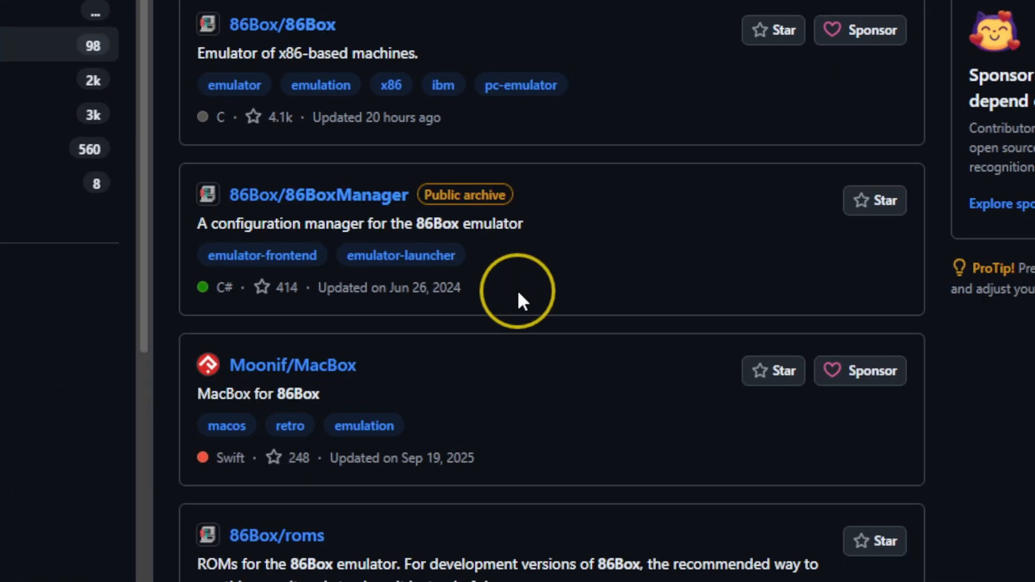
scroll(517, 290, "down", 2)
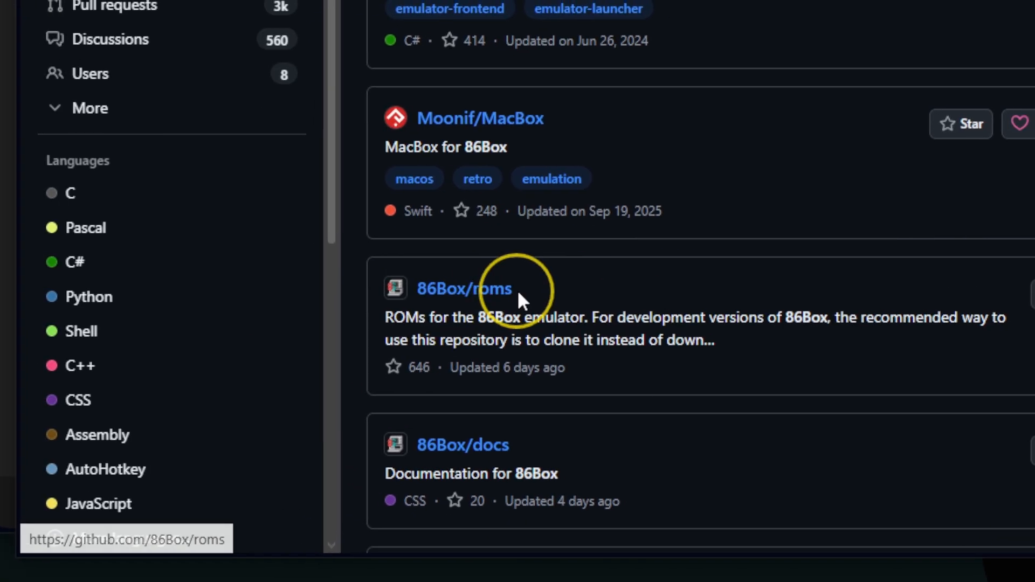
left_click(518, 292)
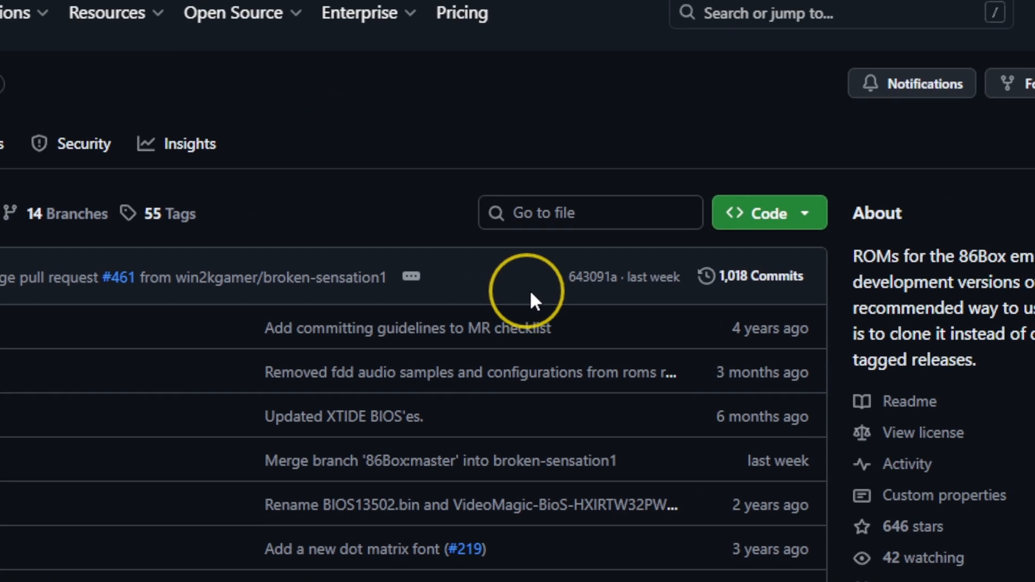
Step: Open the 86Box 5.3 ROM set release and download its source code as a zip archive
scroll(532, 293, "down", 5)
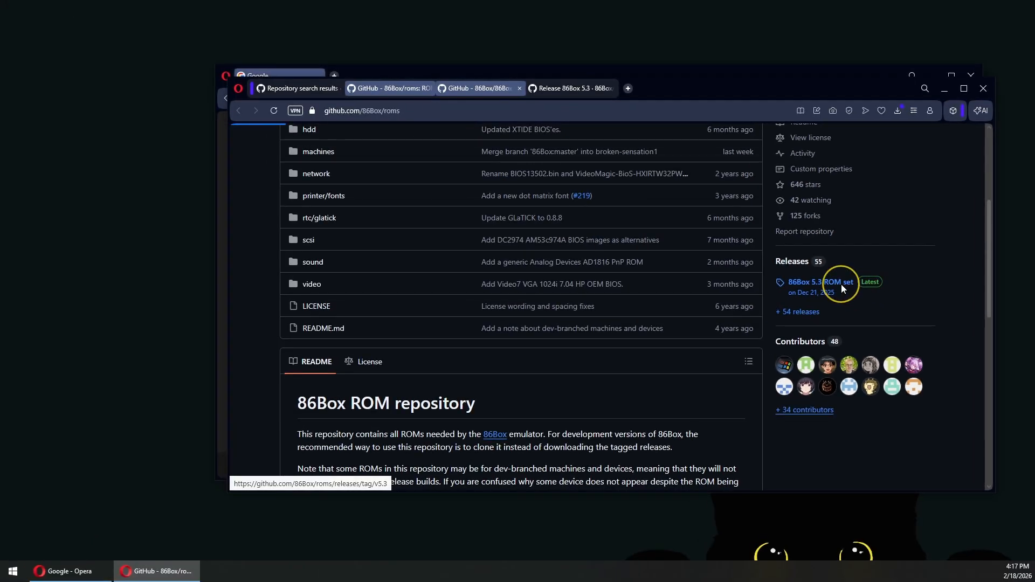
left_click(652, 265)
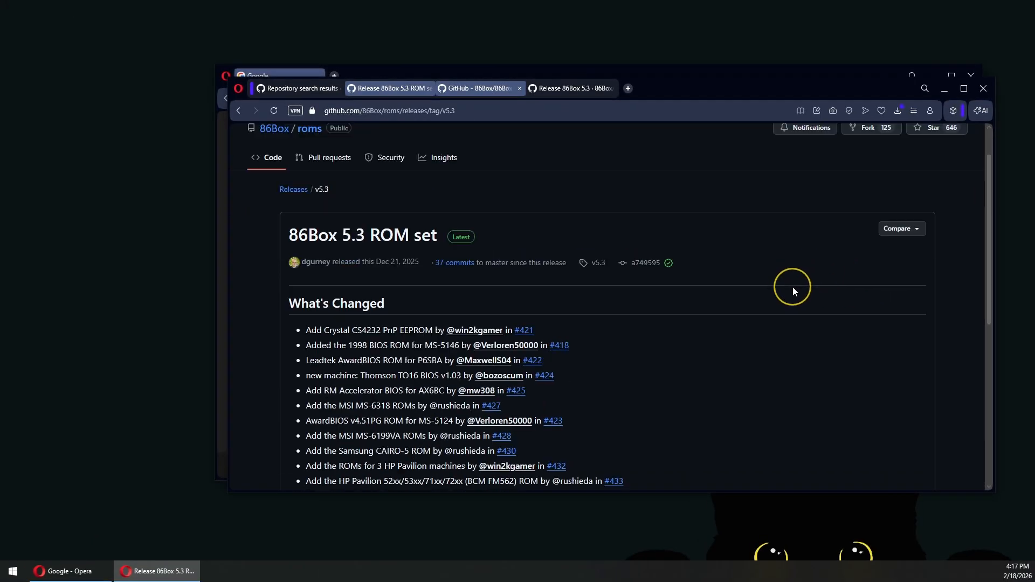
scroll(793, 291, "down", 10)
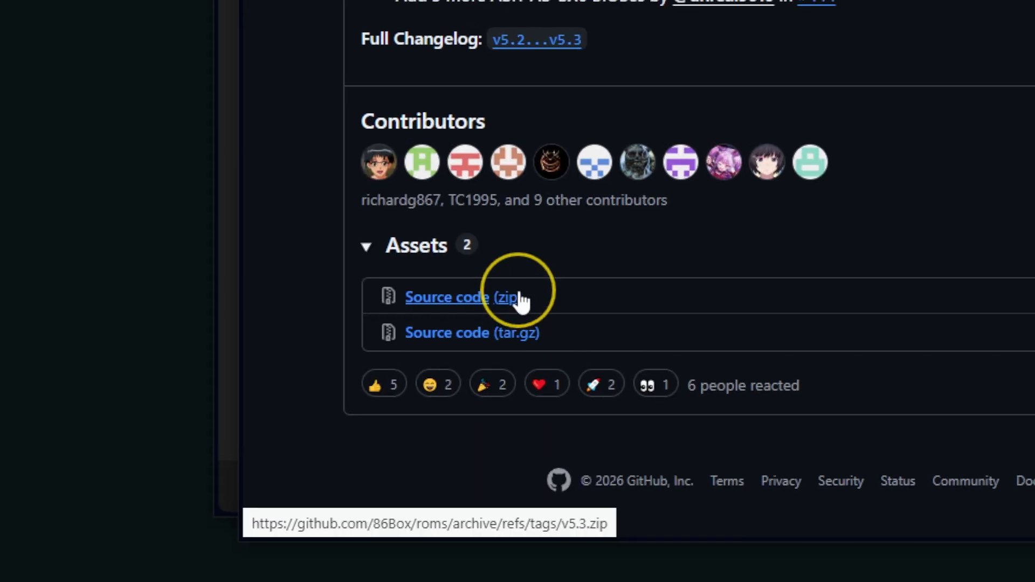
left_click(519, 293)
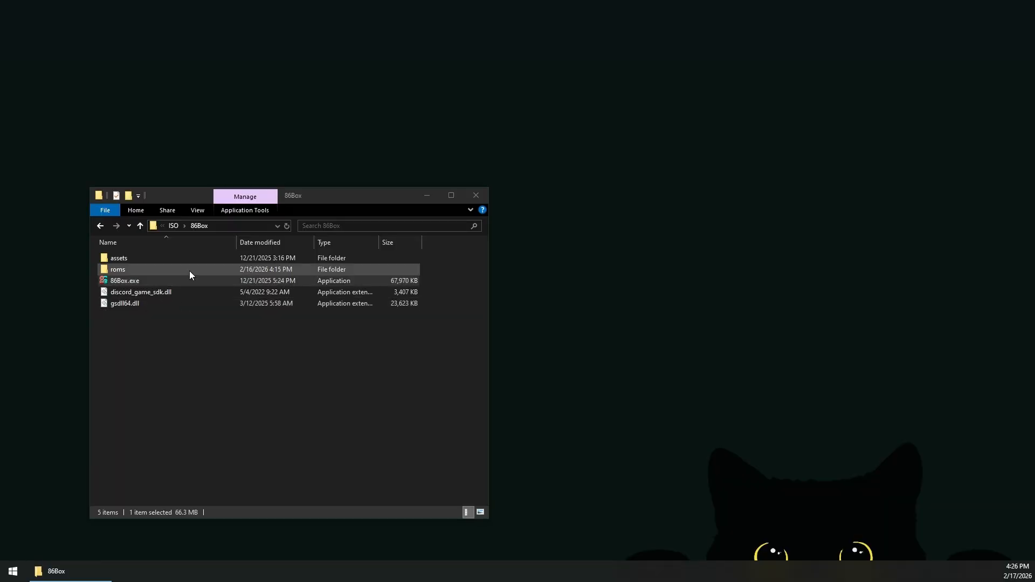
Step: Check the contents of the roms folder inside the 86Box folder, return to the parent folder and launch 86Box.exe
double_click(190, 272)
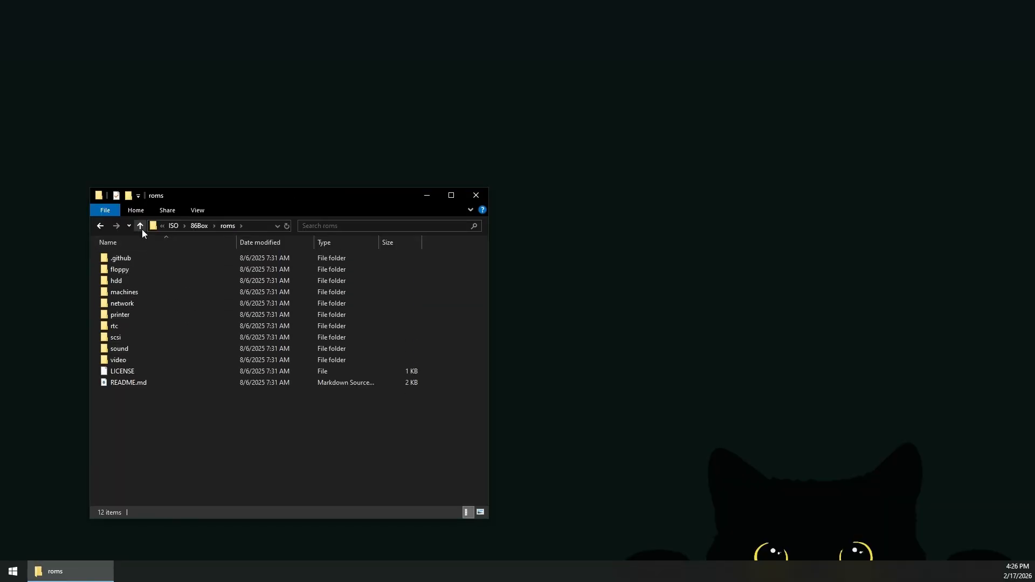
left_click(141, 226)
double_click(179, 281)
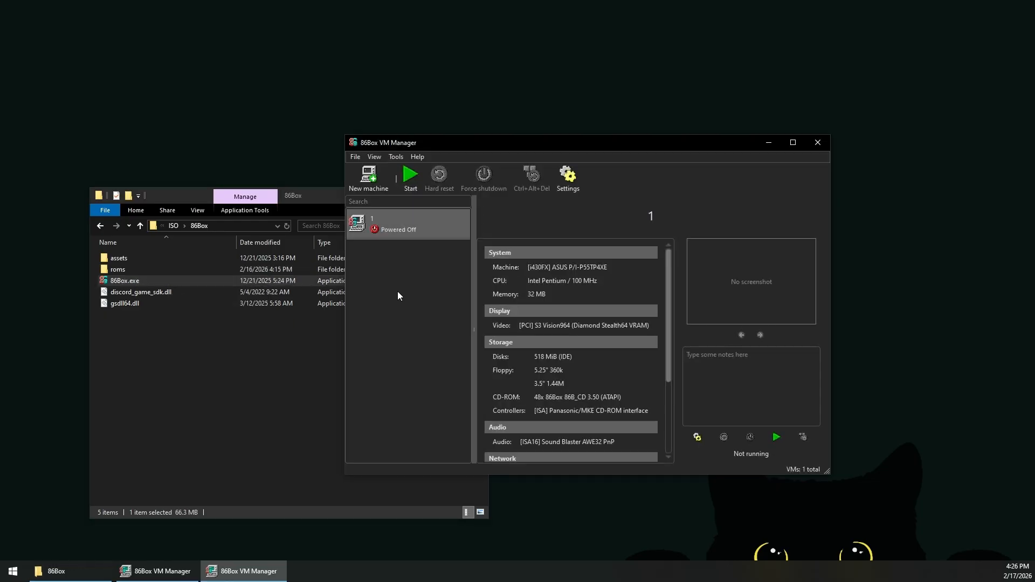
Step: Create a new machine from a new configuration with the system name Win95 and finish the wizard
left_click(370, 186)
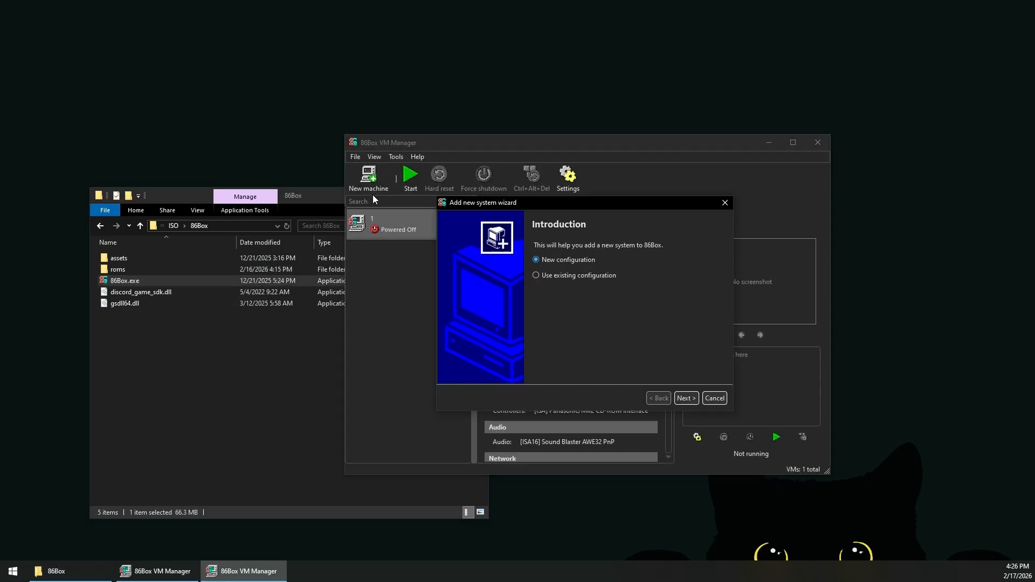
left_click(689, 399)
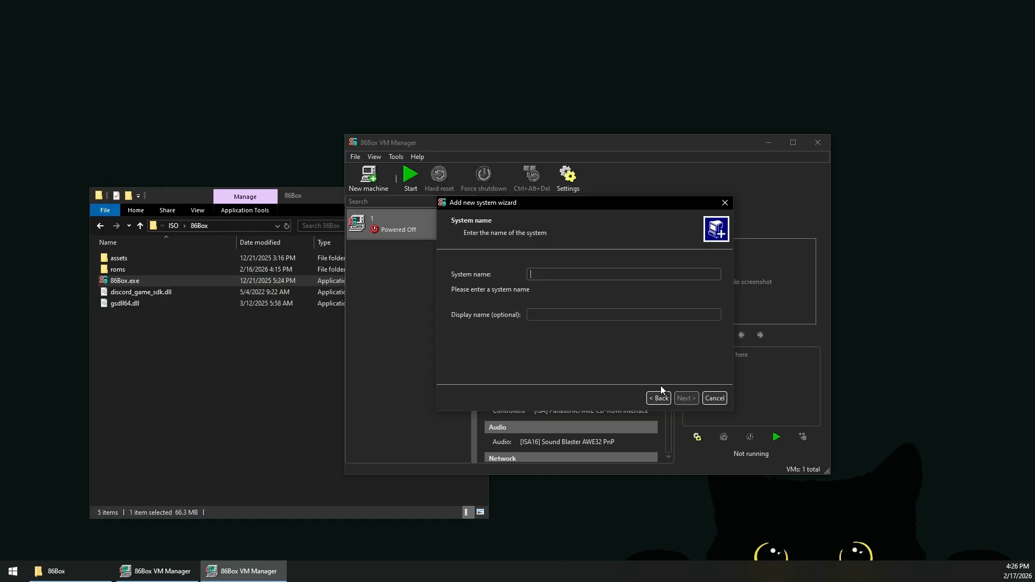
type("Win95")
left_click(684, 399)
left_click(684, 398)
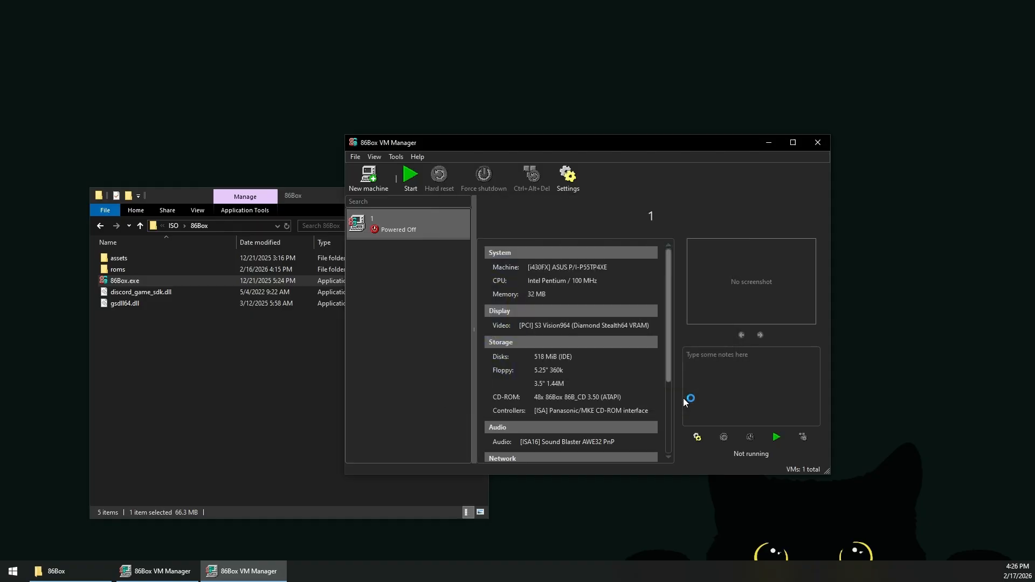
Step: Configure the machine as [1995] Socket 7 (Single Voltage), [i430FX] ASUS P/I-P55TP4XE, with CPU frequency 100/66 and 32 MB of memory
left_click(496, 155)
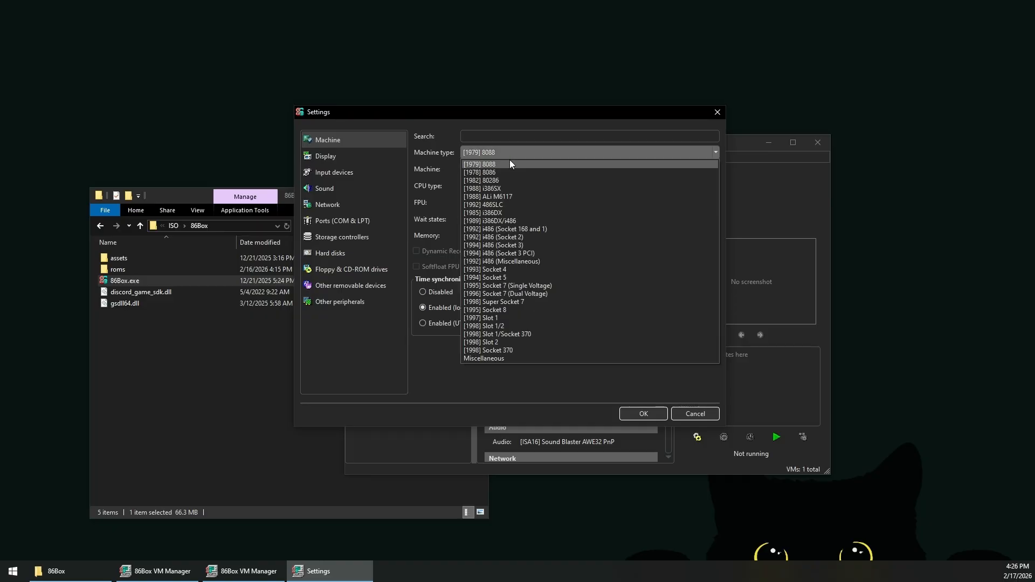
left_click(528, 286)
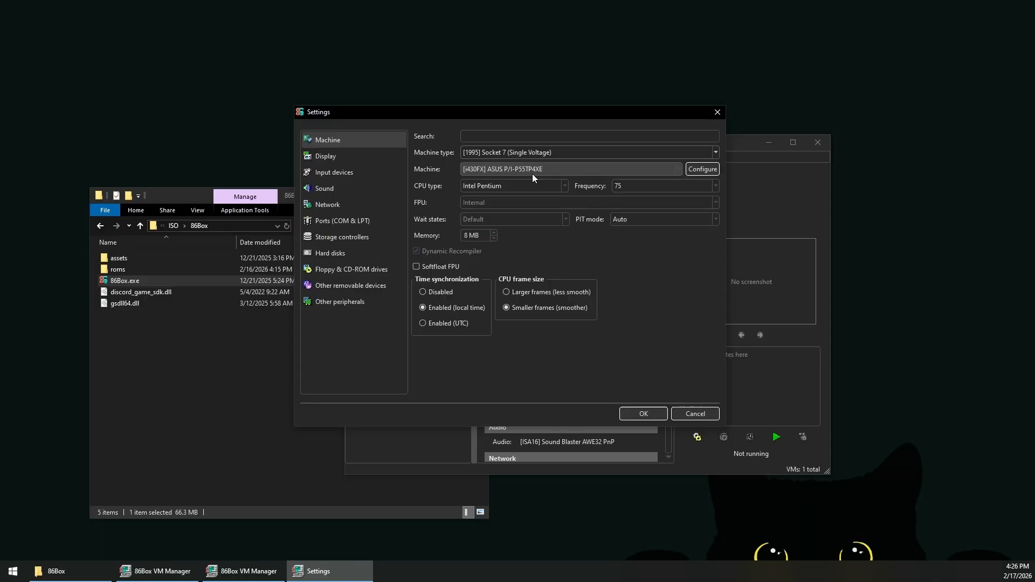
left_click(701, 169)
left_click(612, 207)
left_click(623, 188)
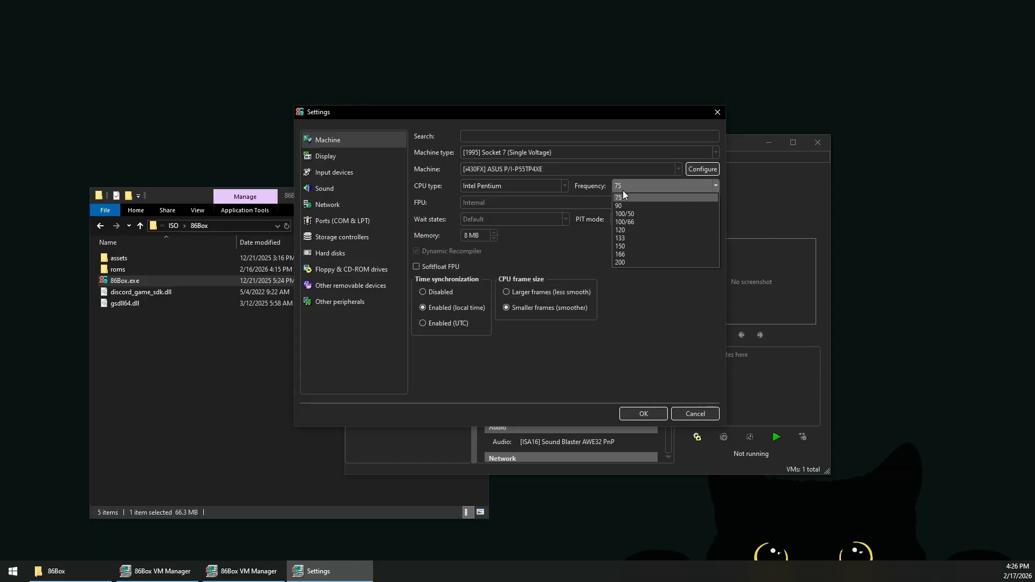
left_click(639, 221)
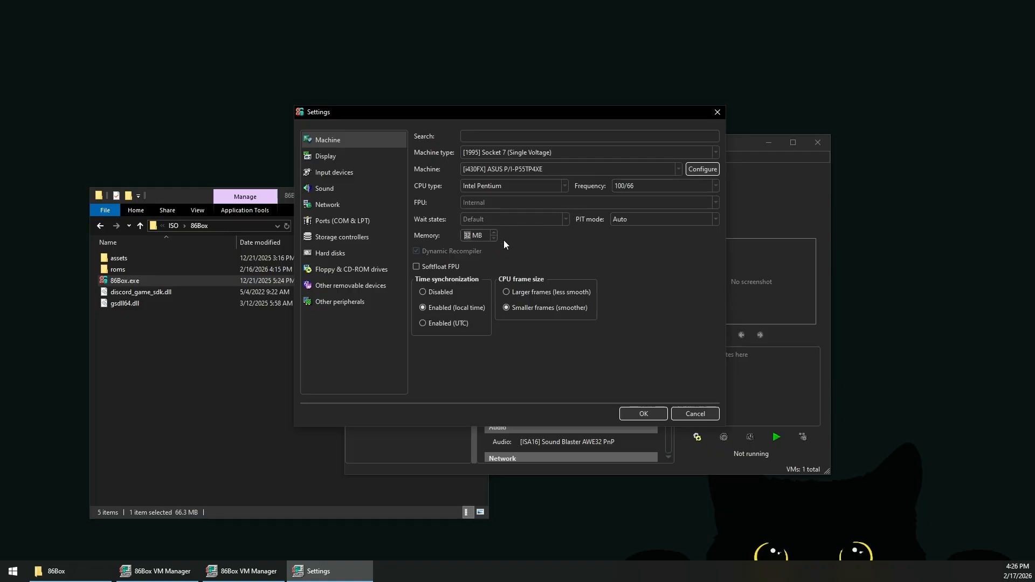
Step: Set the video card to [PCI] S3 Vision964 (Diamond Stealth64 VRAM) and check its memory size options
left_click(357, 157)
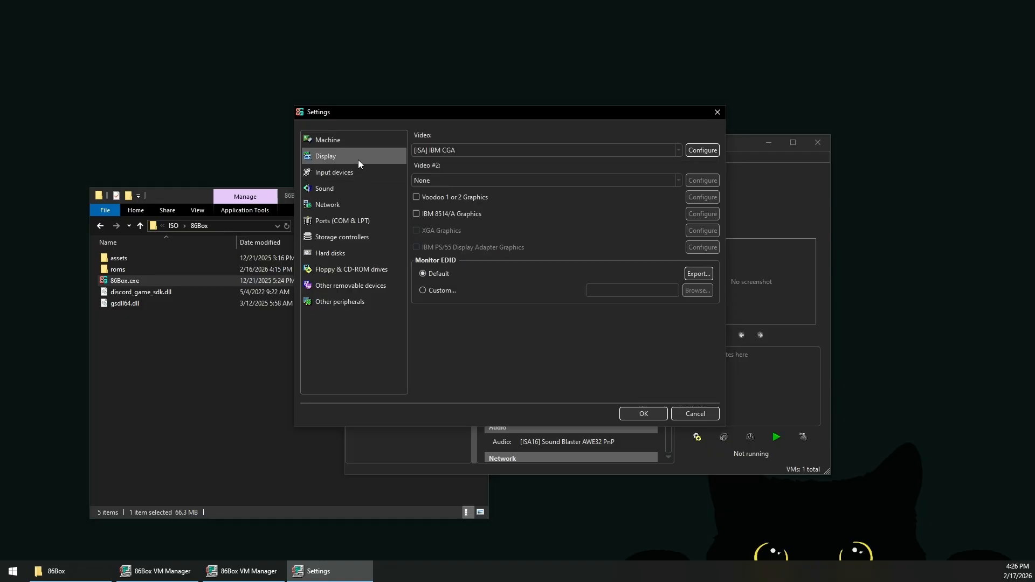
left_click(455, 151)
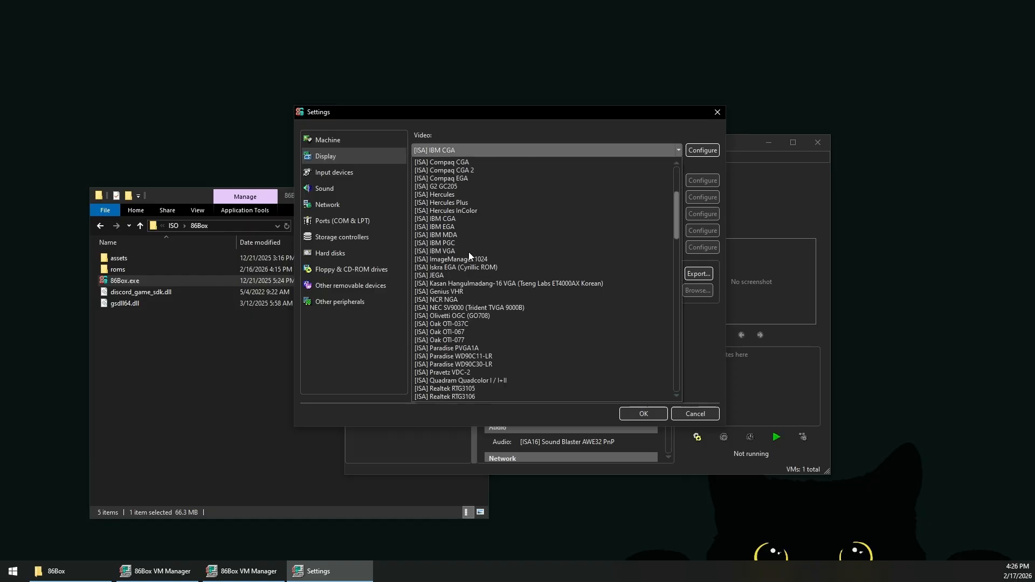
scroll(468, 251, "down", 20)
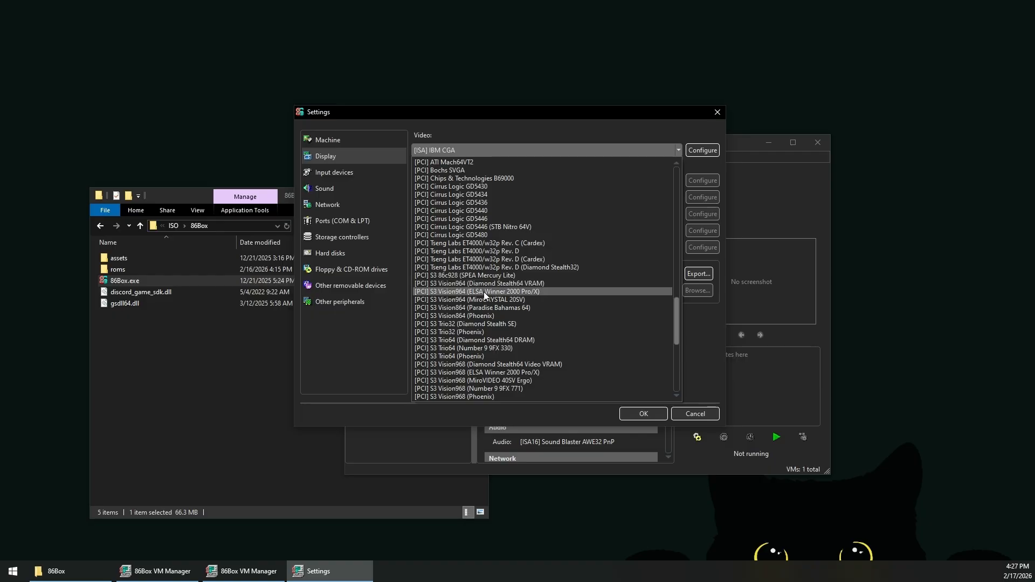
left_click(548, 281)
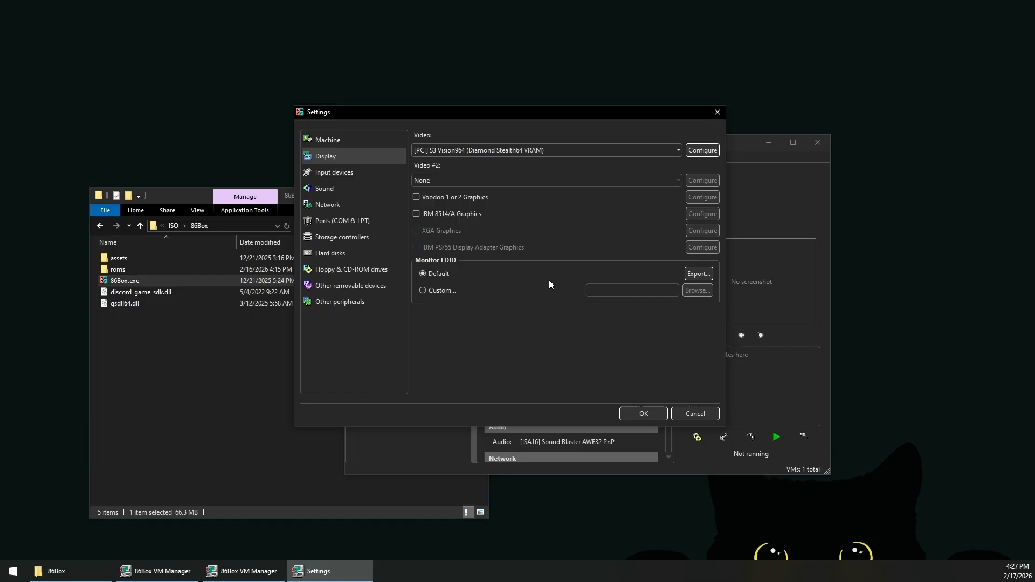
left_click(692, 151)
left_click(567, 271)
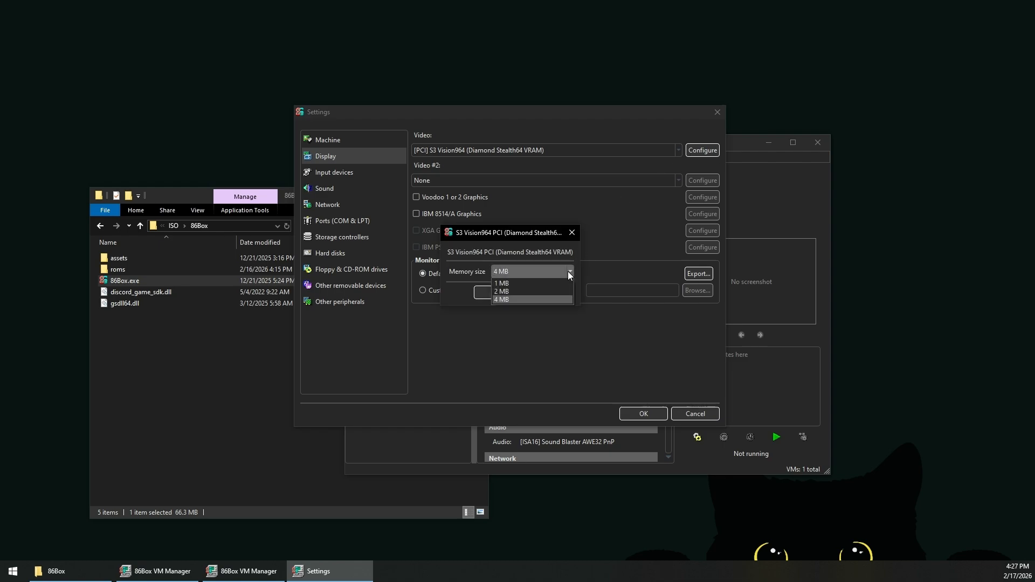
left_click(567, 270)
left_click(541, 292)
Step: Set the mouse to PS/2 Mouse and review the keyboard options, keeping AT Keyboard
left_click(376, 173)
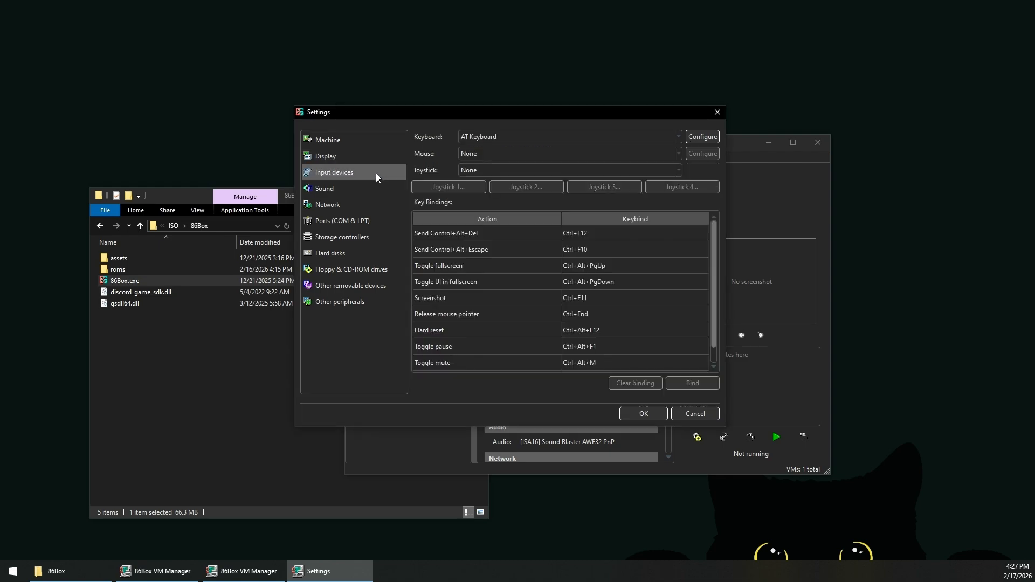
left_click(697, 136)
key("Escape")
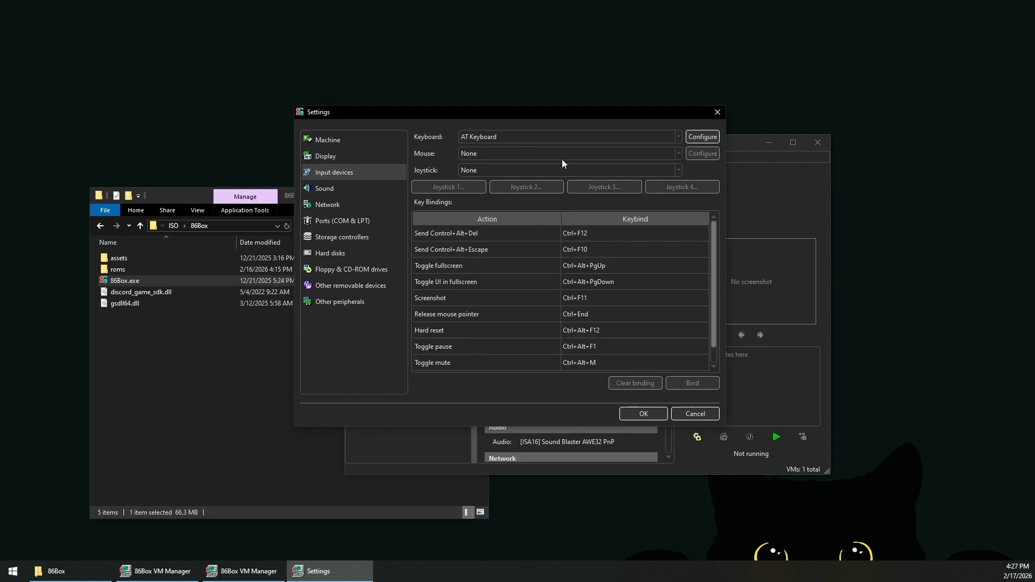
left_click(561, 156)
left_click(500, 229)
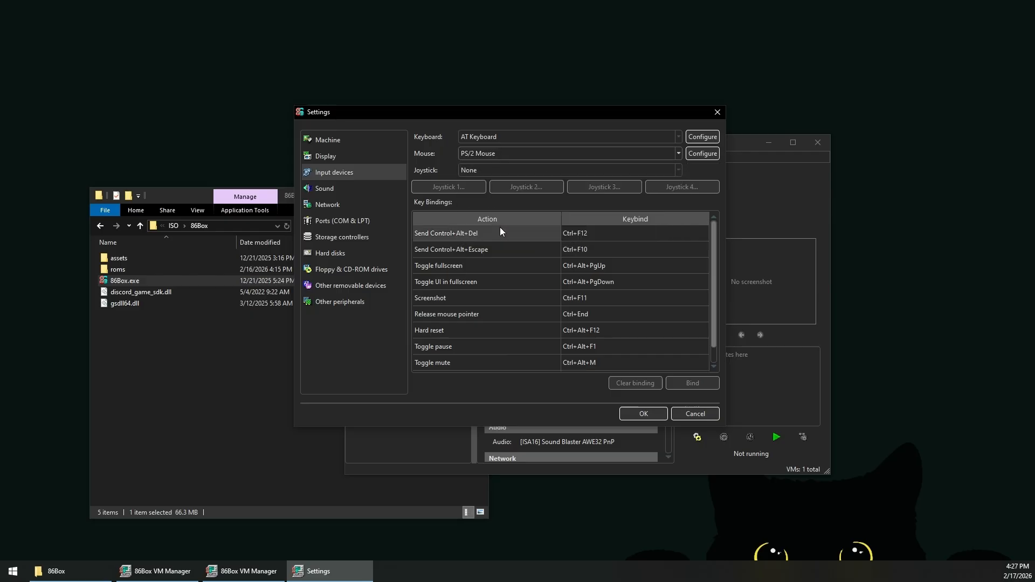
left_click(696, 156)
key("Escape")
left_click(571, 137)
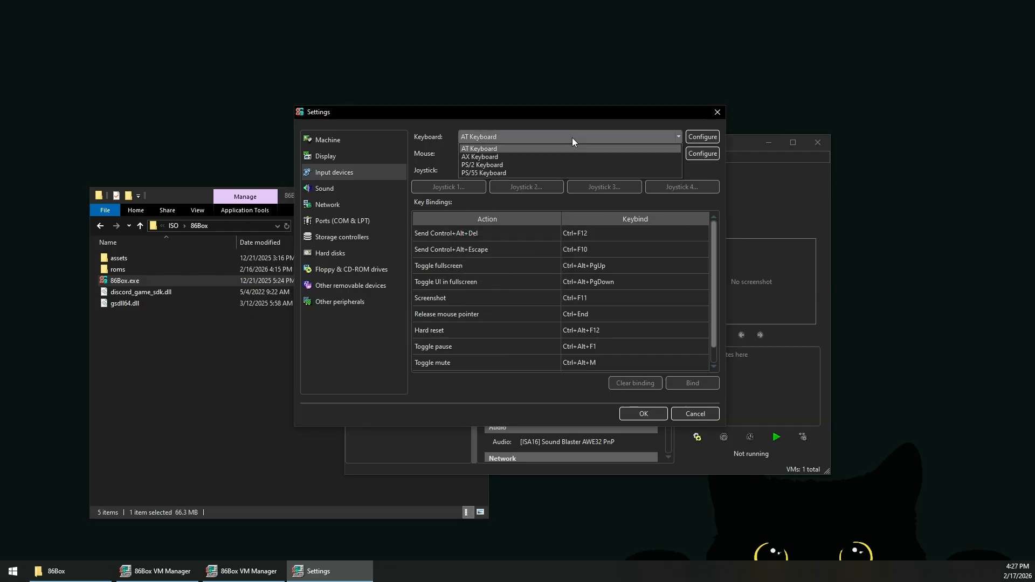
left_click(571, 137)
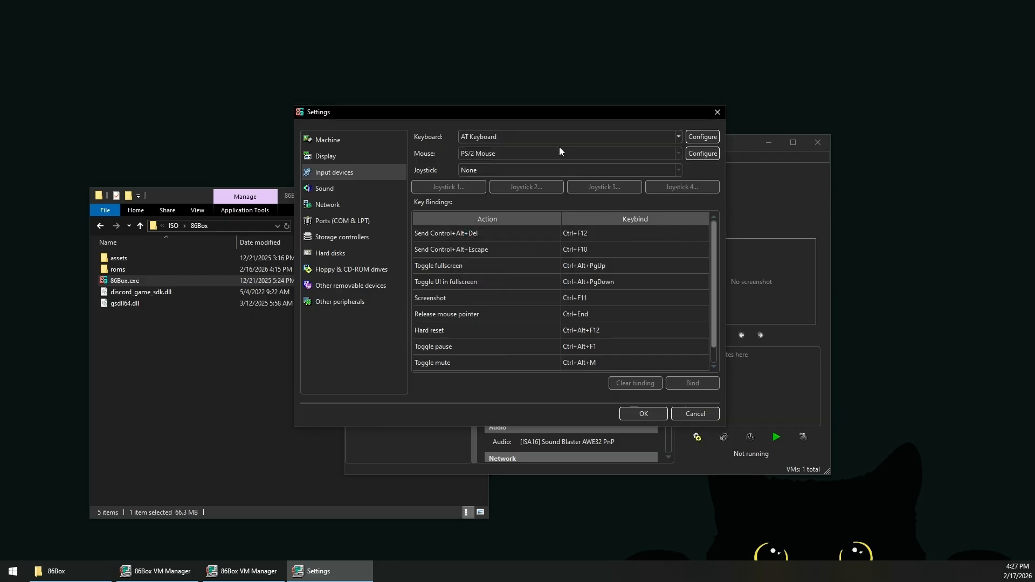
Step: Set sound card #1 to [ISA16] Sound Blaster 16 PnP and check its device options
left_click(385, 191)
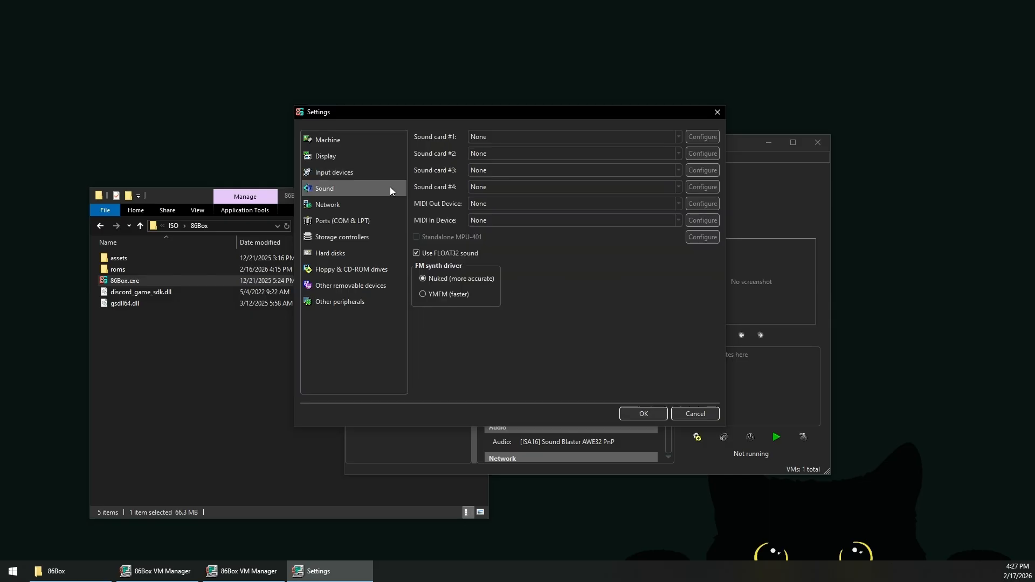
left_click(502, 139)
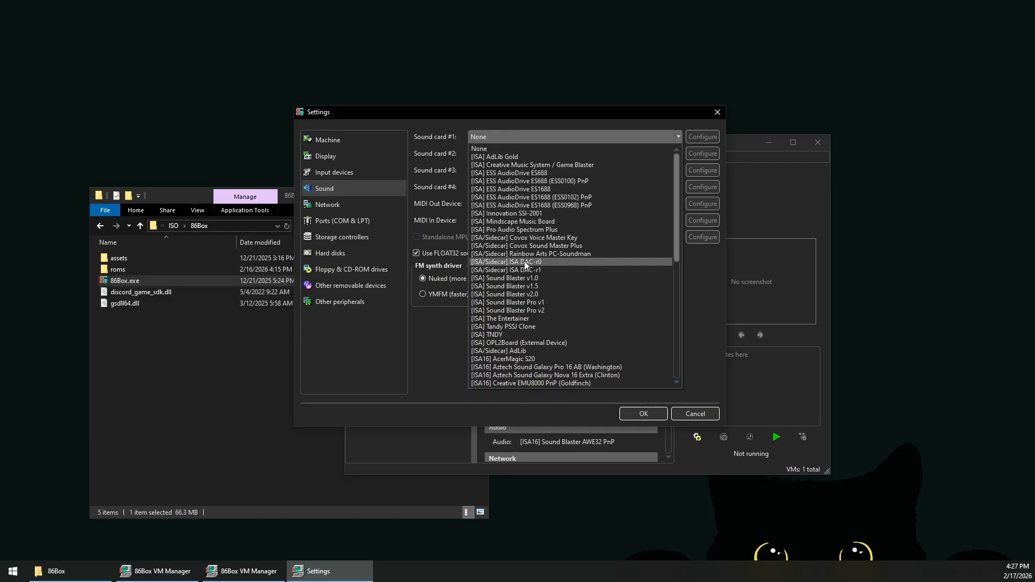
scroll(524, 261, "down", 7)
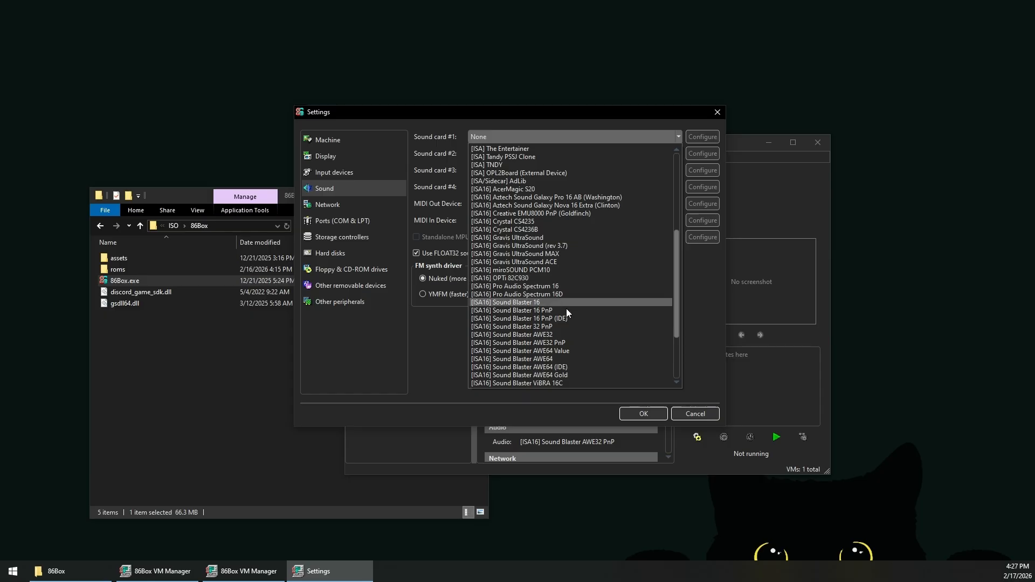
left_click(575, 311)
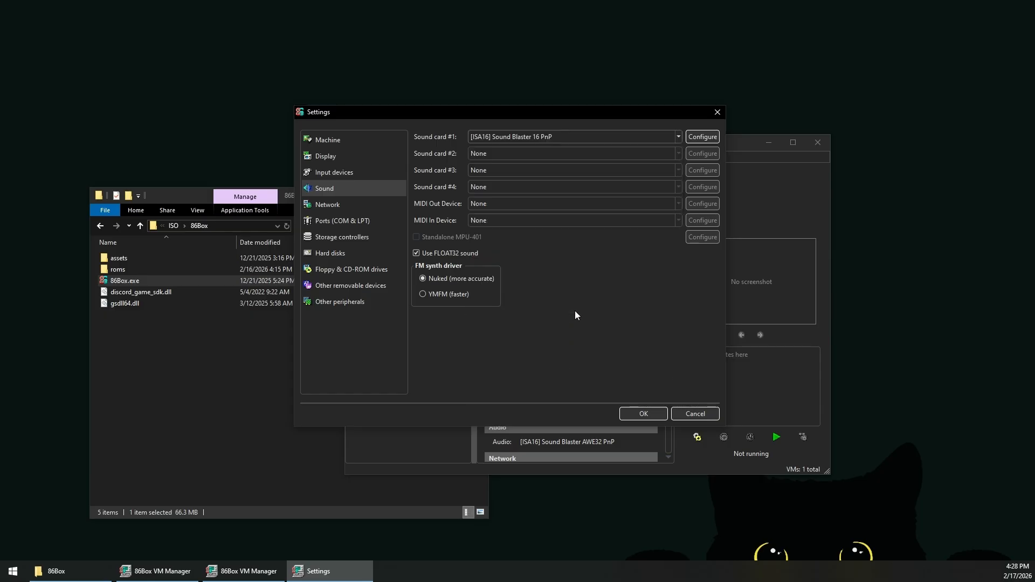
left_click(694, 140)
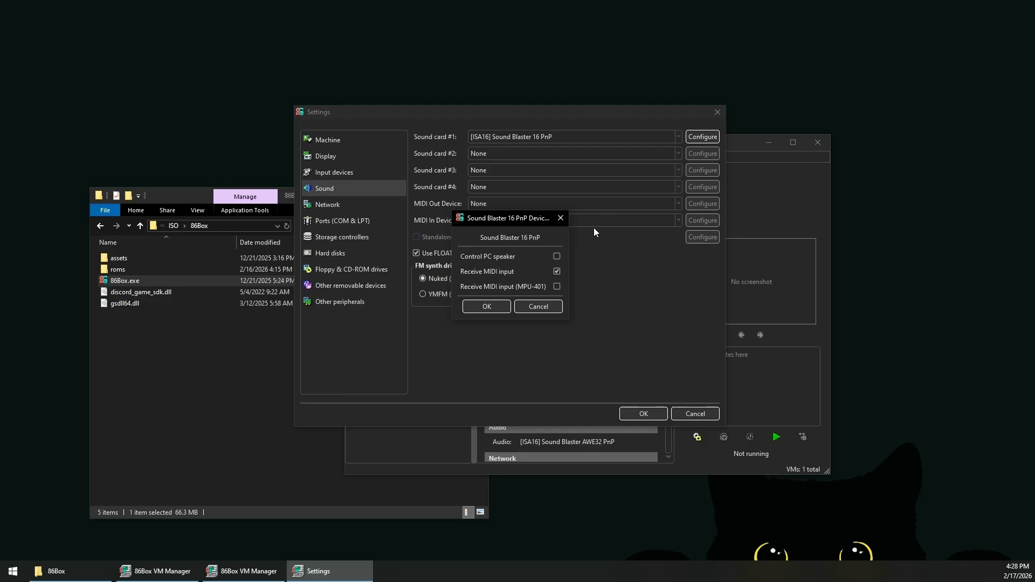
left_click(561, 218)
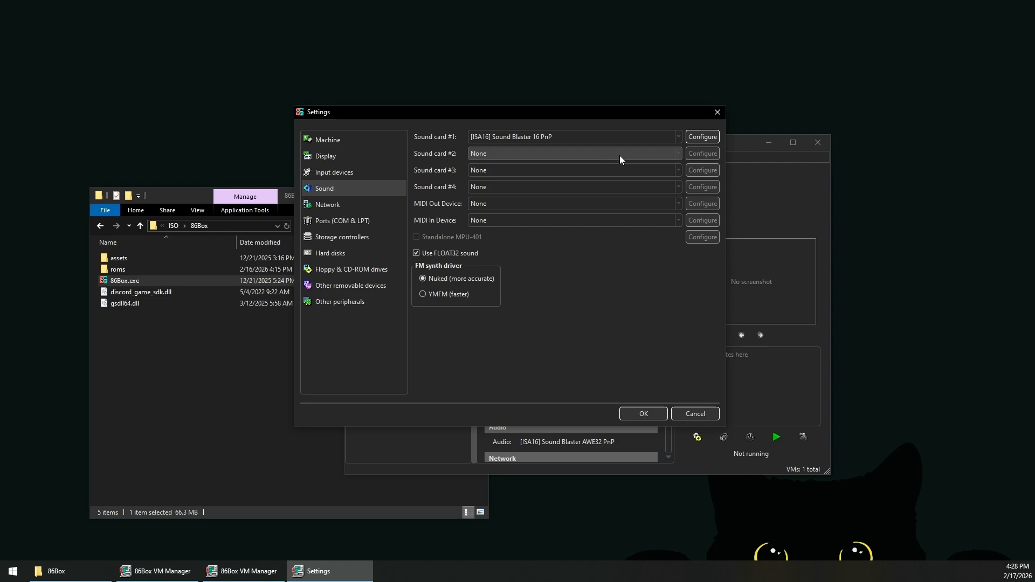
Step: Set sound card #1 to [ISA16] Sound Blaster 32 PnP with a memory size of 512 KB
left_click(638, 138)
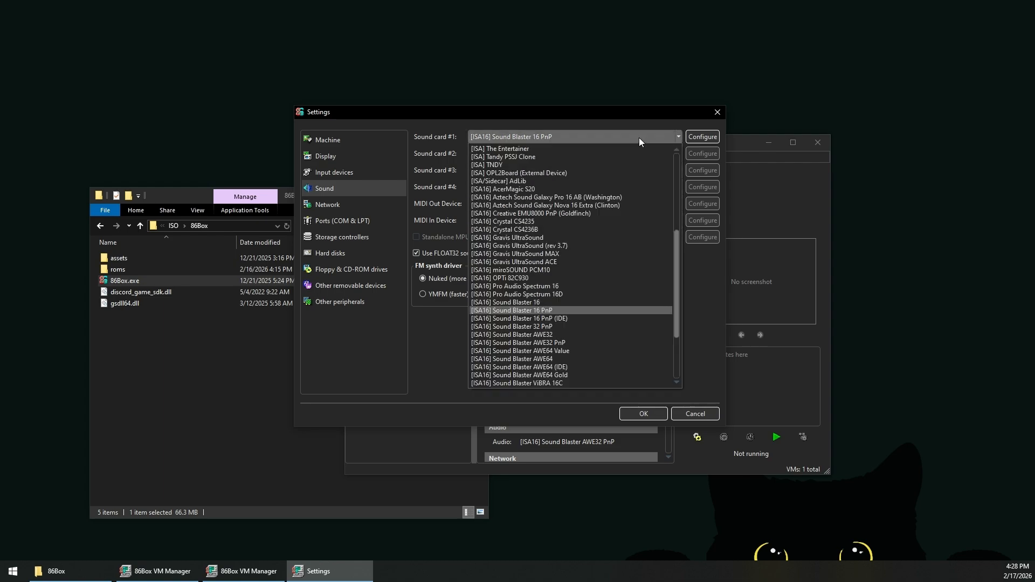
left_click(582, 324)
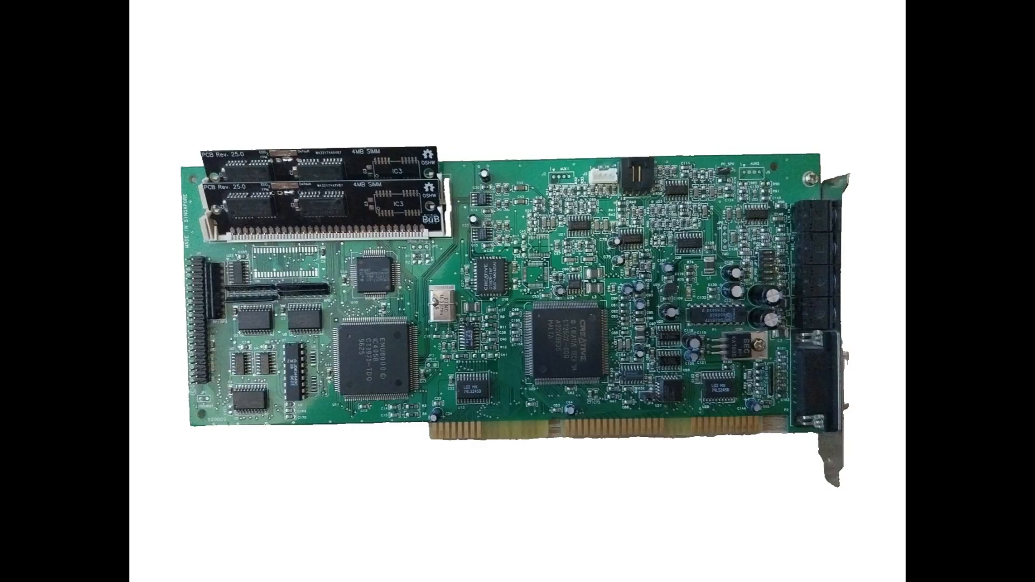
left_click(703, 138)
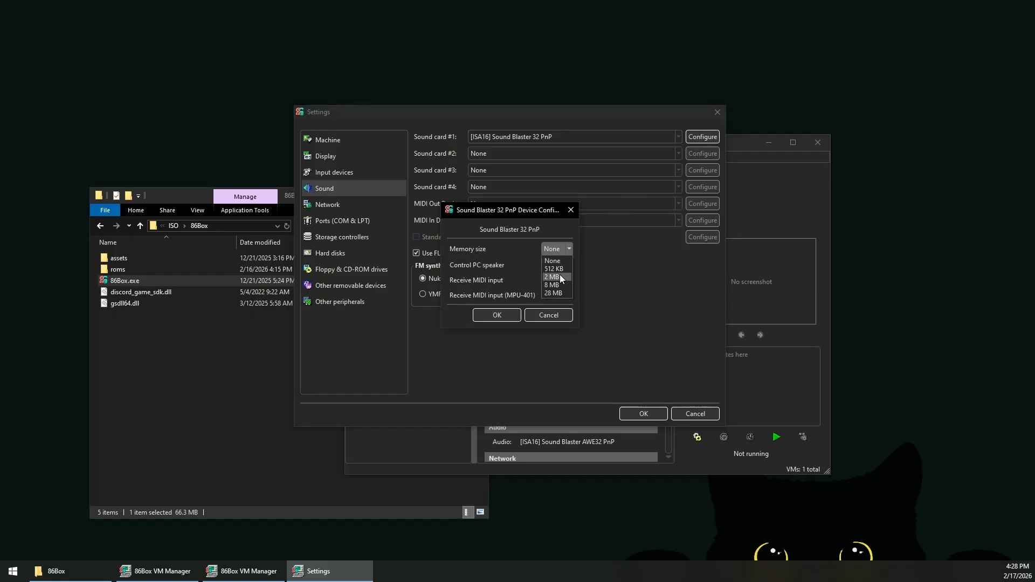
left_click(559, 269)
left_click(513, 312)
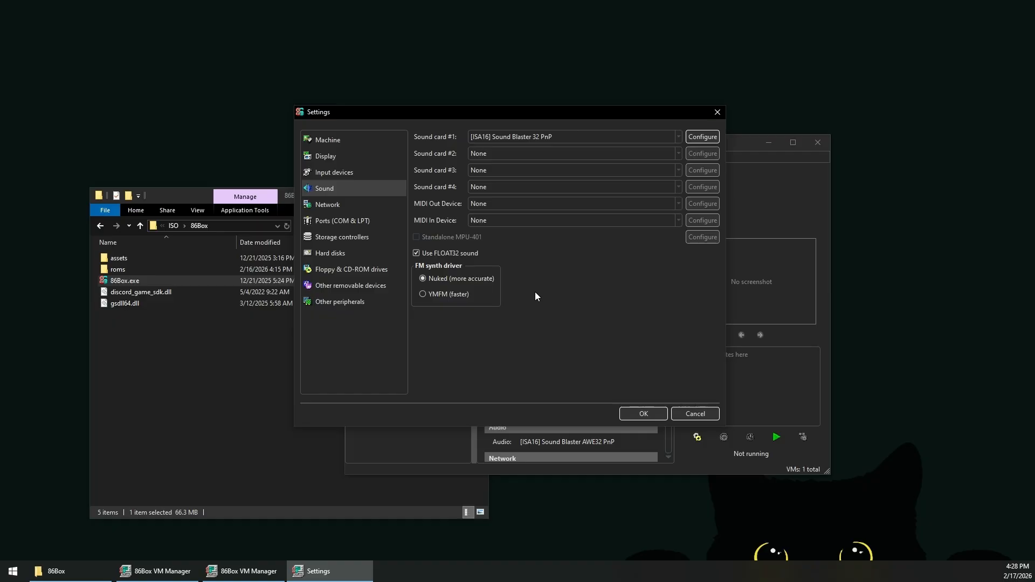
Step: Set network card #1 to SLiRP mode with the [PCI] AMD PCnet-PCI II adapter and check its device configuration
left_click(395, 209)
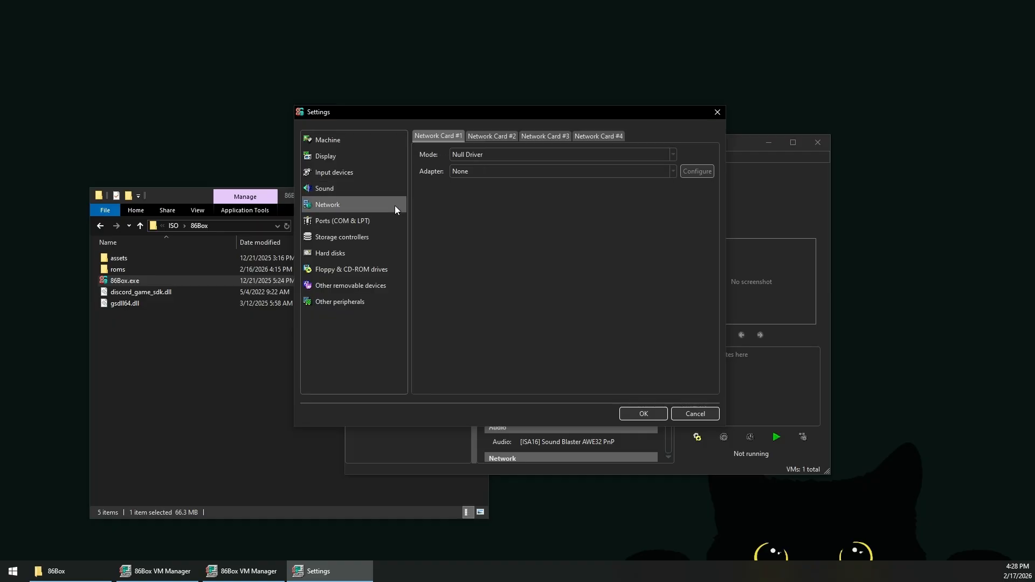
left_click(466, 156)
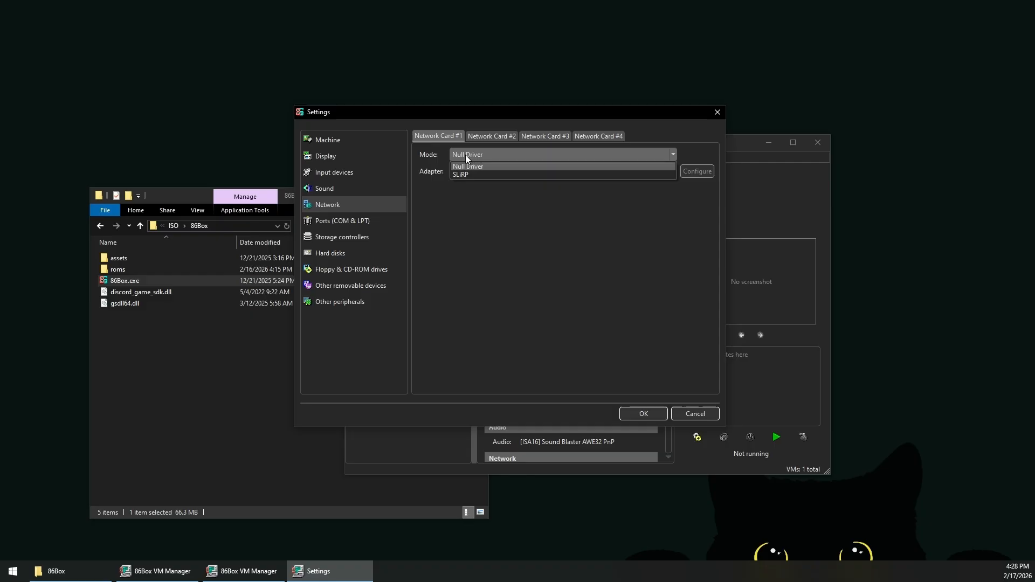
left_click(469, 173)
left_click(469, 171)
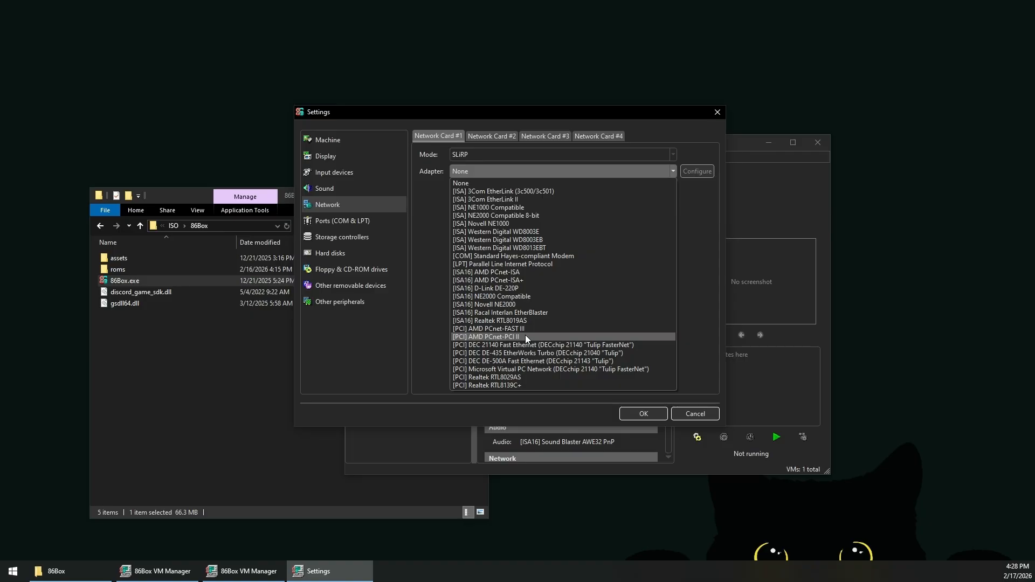
left_click(525, 335)
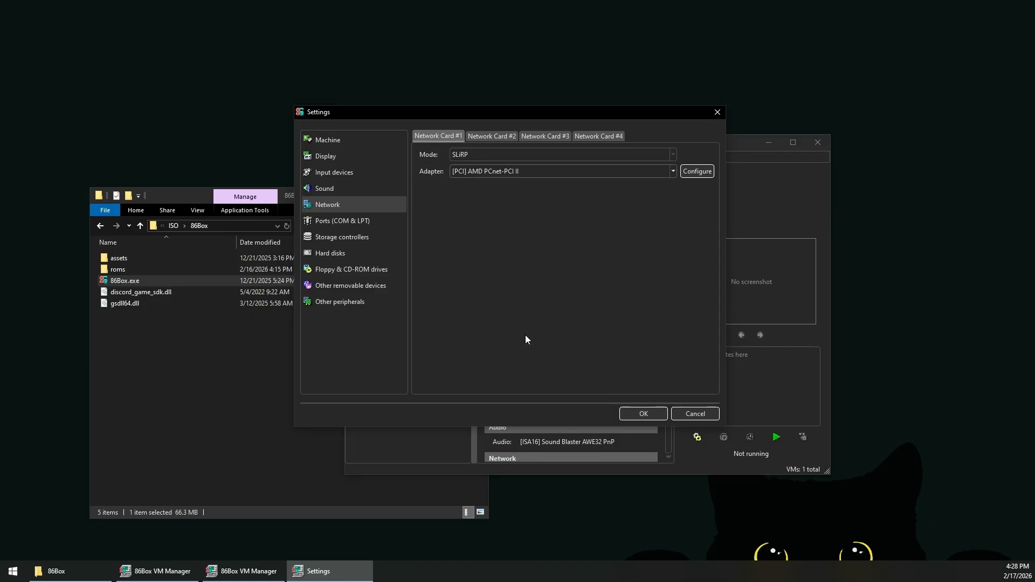
left_click(684, 172)
left_click(581, 234)
Step: Set the floppy controller and hard disk controller 1 to Internal device, and the CD-ROM controller to [ISA] Panasonic/MKE CD-ROM interface
left_click(387, 217)
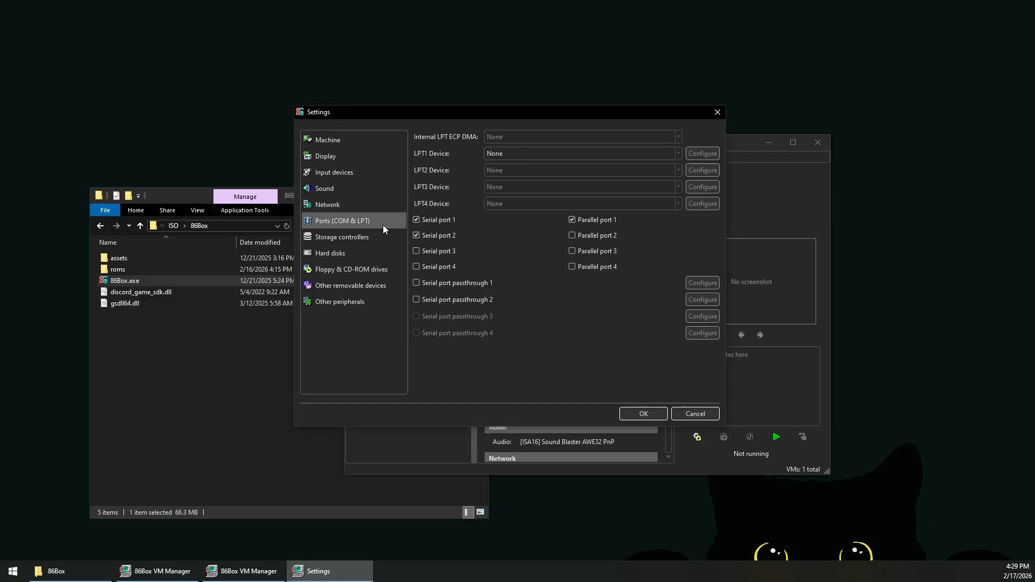
left_click(370, 240)
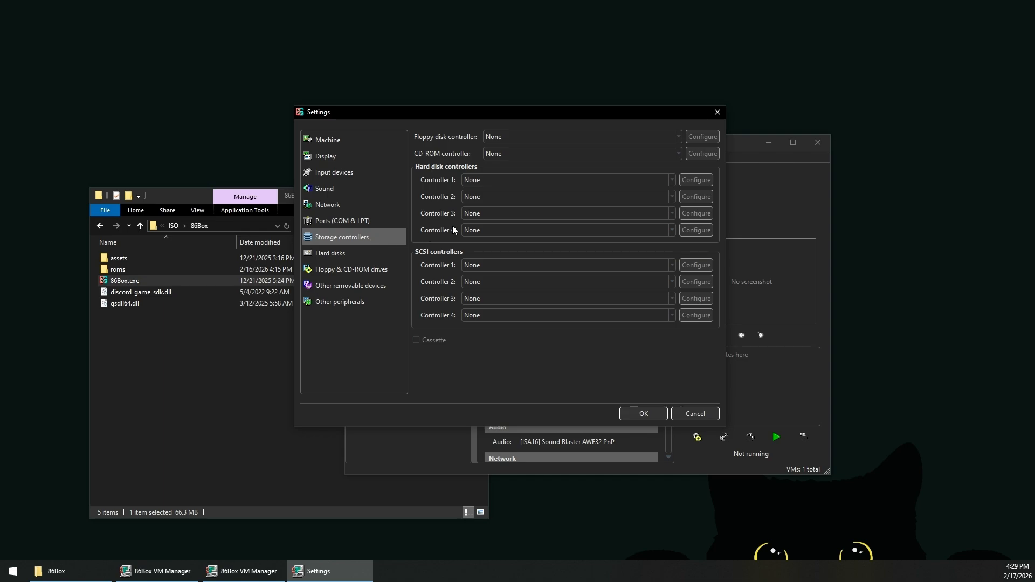
left_click(498, 139)
left_click(506, 156)
left_click(506, 155)
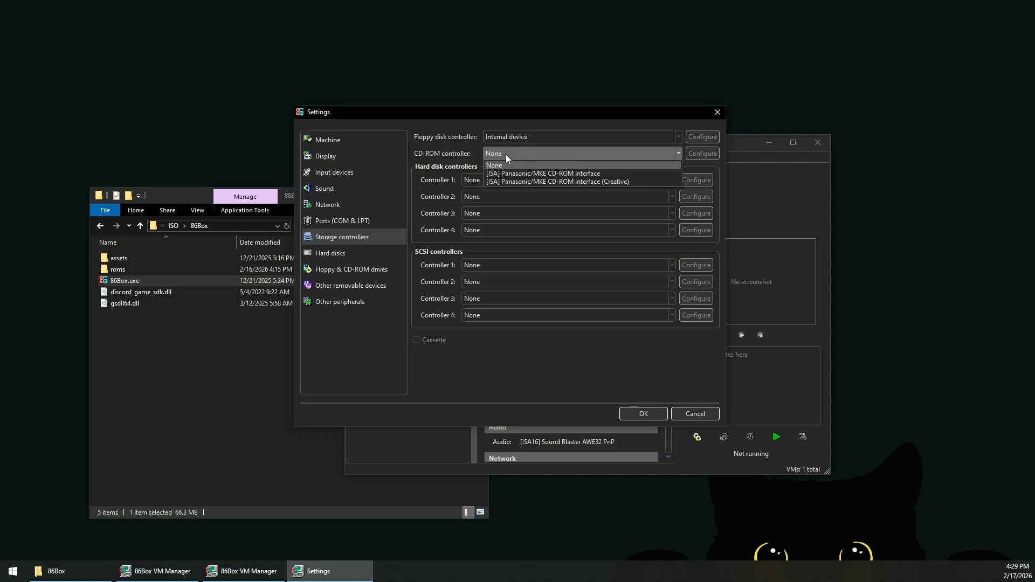
left_click(505, 173)
left_click(503, 179)
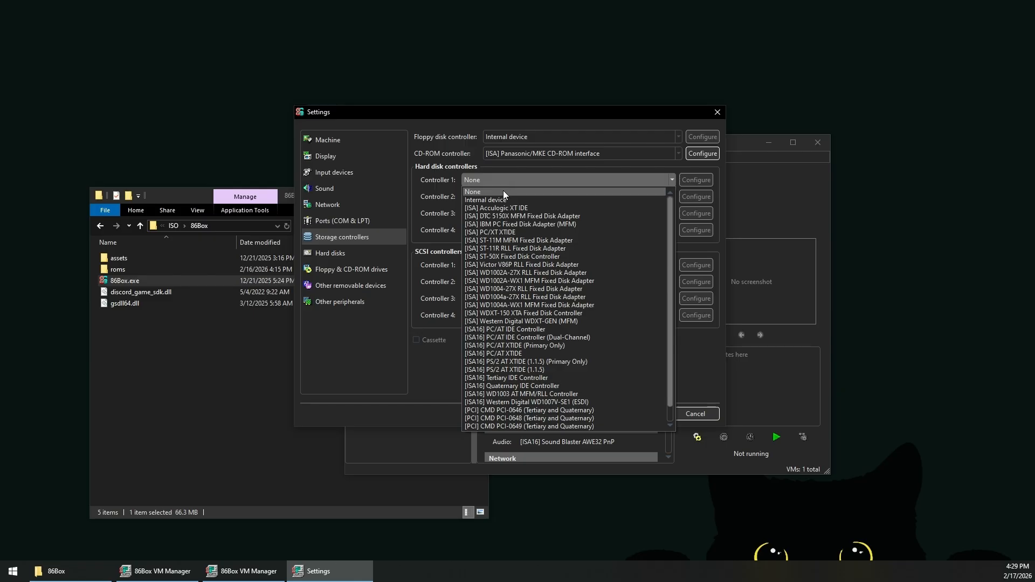
left_click(507, 200)
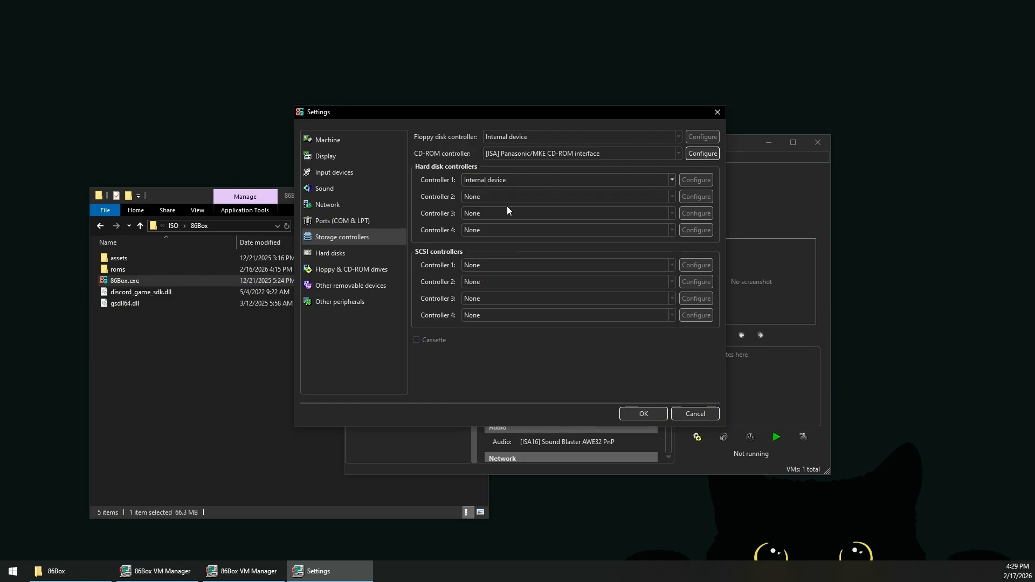
Step: Start a new hard disk on IDE channel 0:1 with the type 518 MB (CHS: 1054, 16, 63)
left_click(393, 252)
left_click(464, 387)
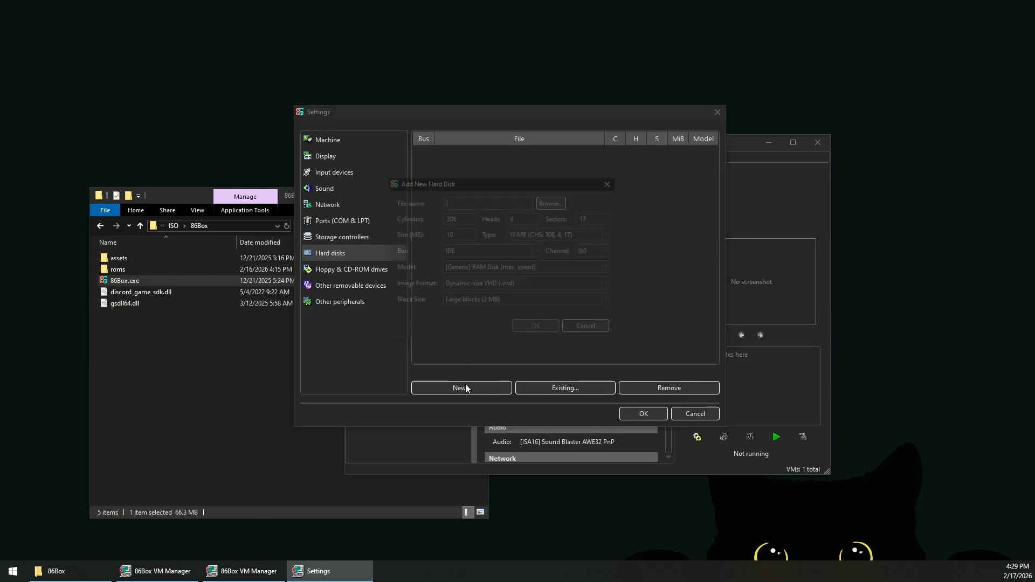
left_click(593, 251)
left_click(590, 269)
left_click(554, 235)
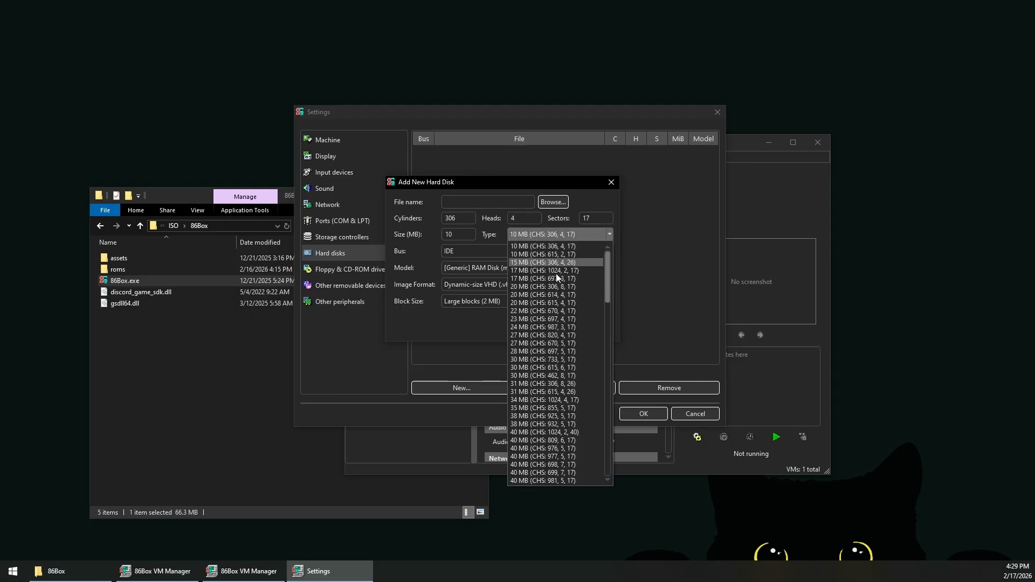
scroll(559, 306, "down", 20)
left_click(547, 466)
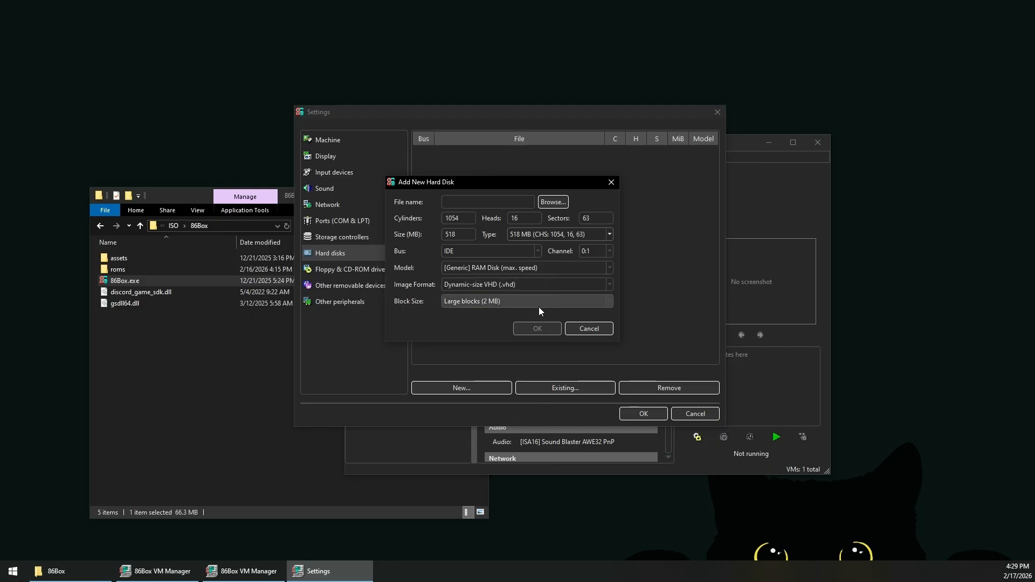
Step: Name the new hard disk image HDD1 and create it
left_click(479, 206)
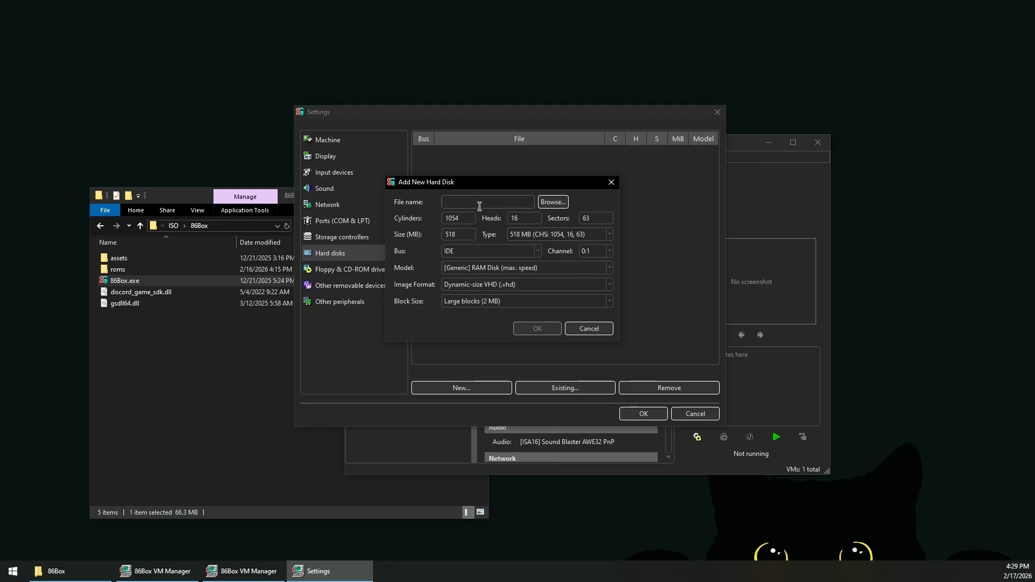
type("h")
key("BackSpace")
key("Caps_Lock")
type("HDD1")
key("Caps_Lock")
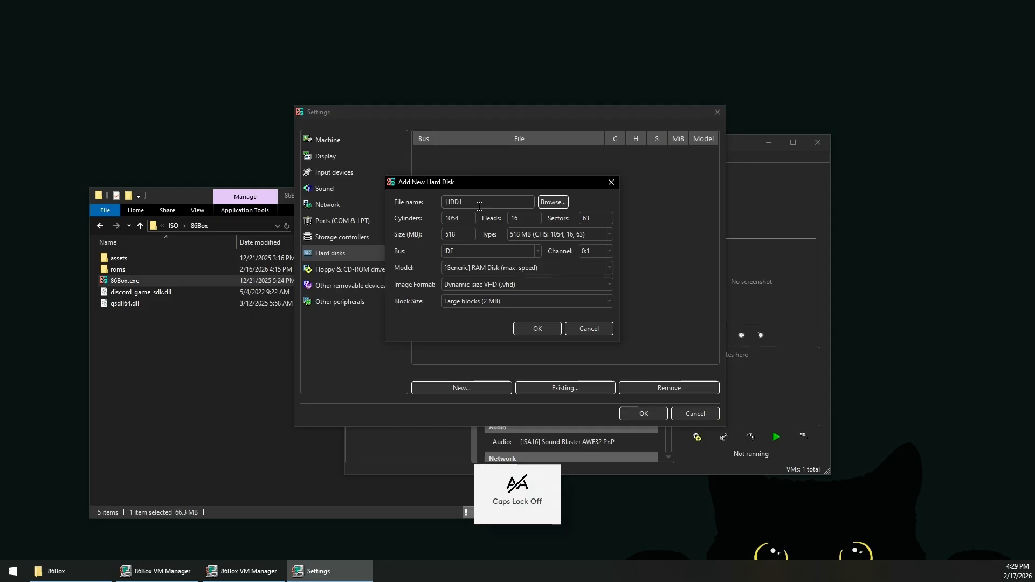
left_click(534, 326)
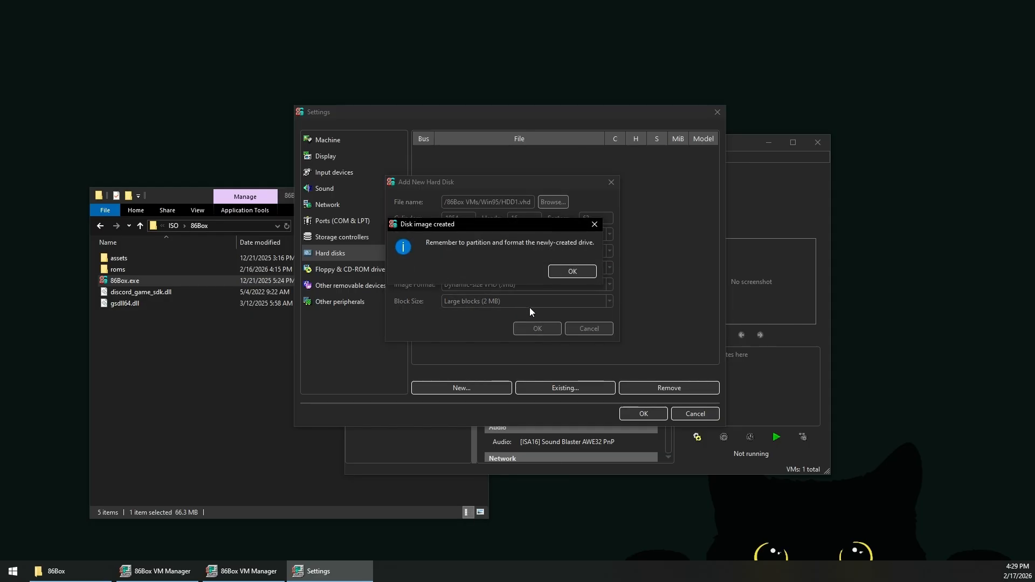
Step: Set the first floppy drive to 3.5" 1.44M with Alps Electric Co Ltd DF354H148F 3.5" 1.44MB 80 tracks audio
left_click(555, 273)
left_click(390, 270)
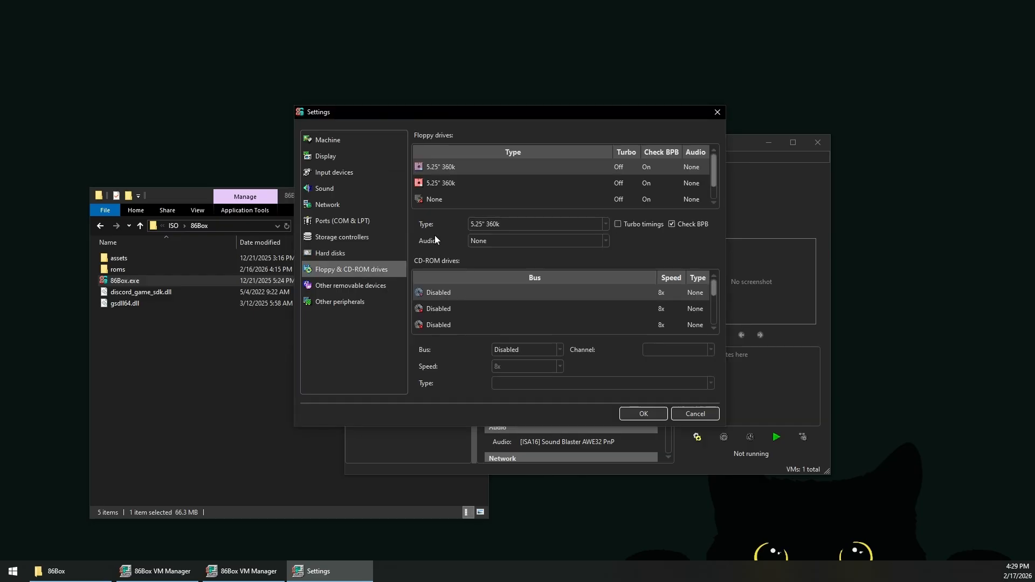
left_click(506, 223)
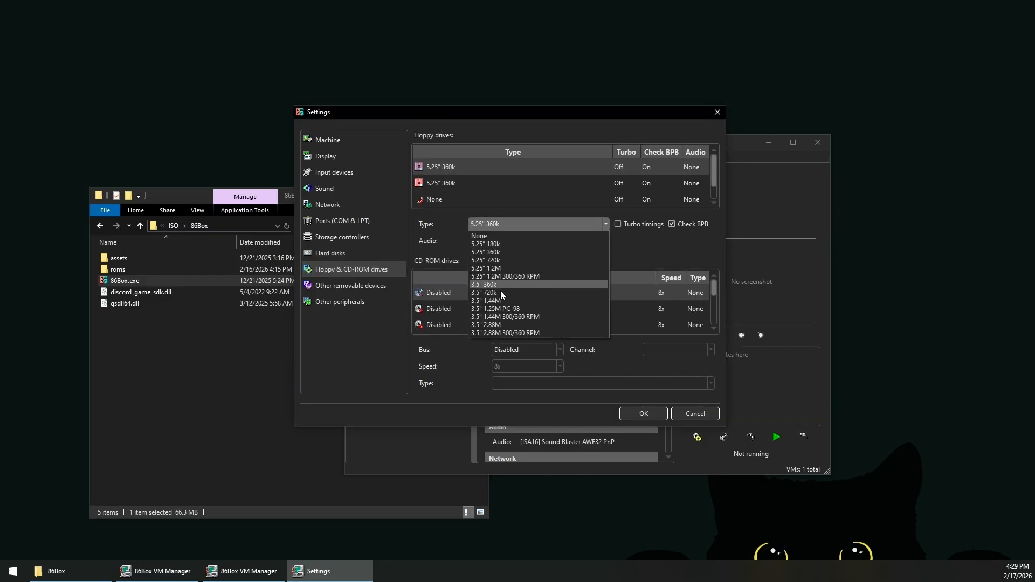
left_click(500, 298)
left_click(493, 238)
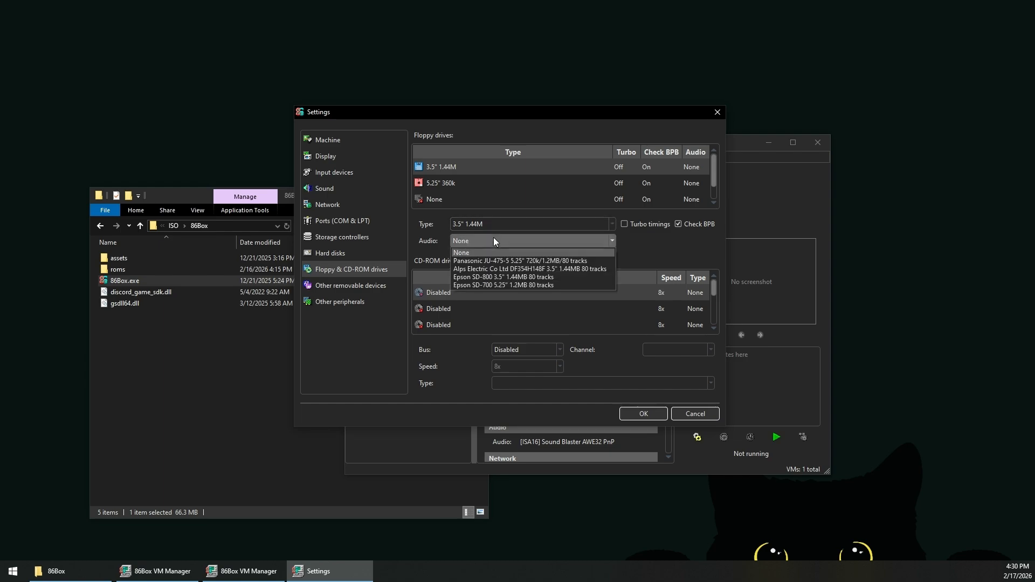
left_click(488, 268)
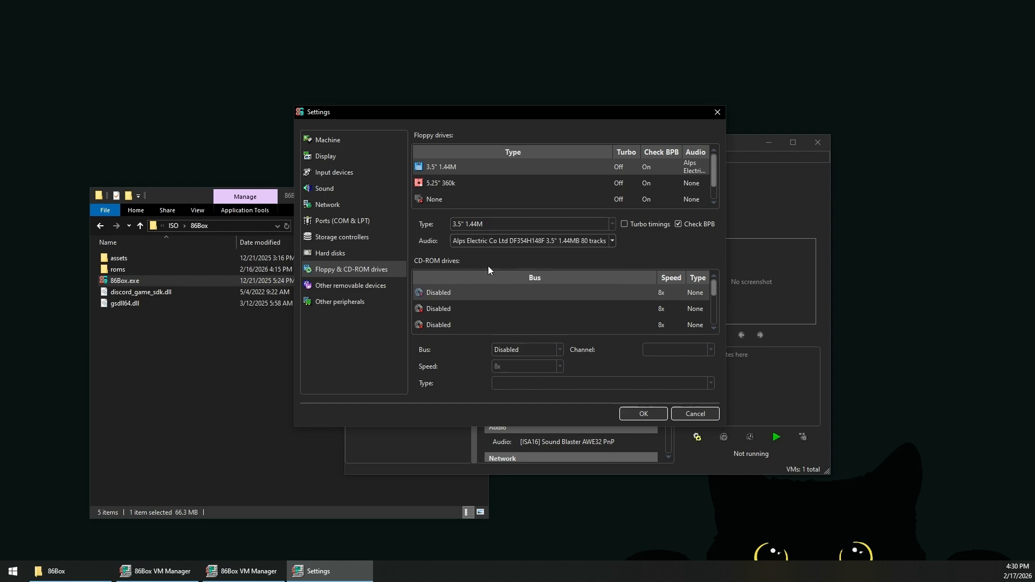
Step: Configure the first CD-ROM drive on the ATAPI bus, channel 1:0, at 48x speed, and save the machine settings
left_click(538, 350)
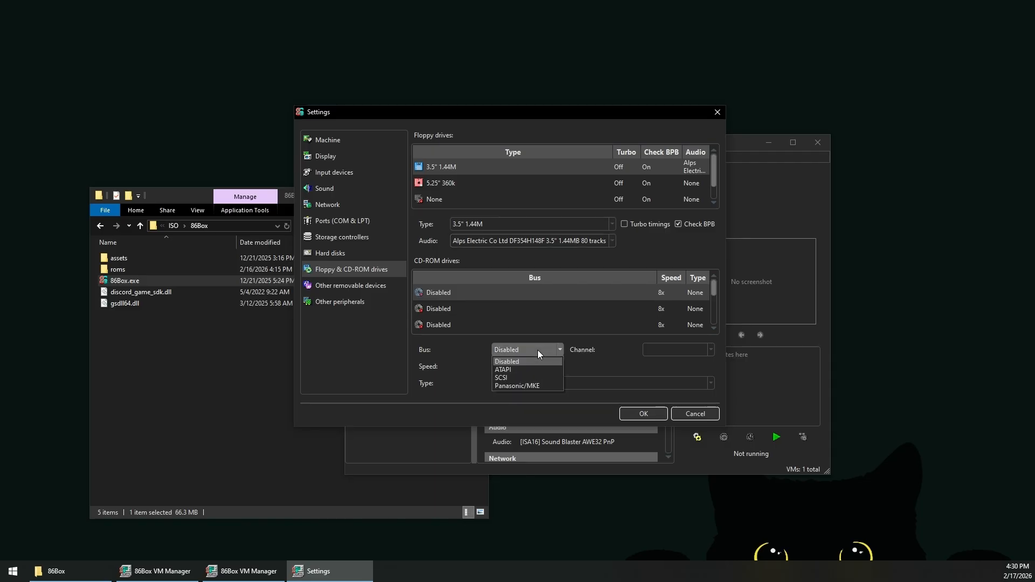
left_click(517, 369)
left_click(658, 349)
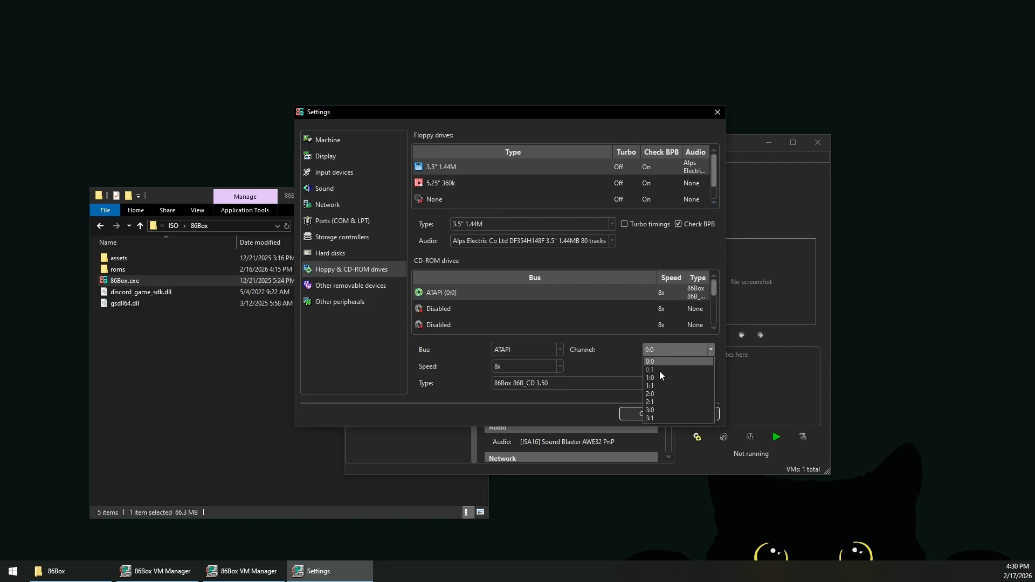
left_click(657, 372)
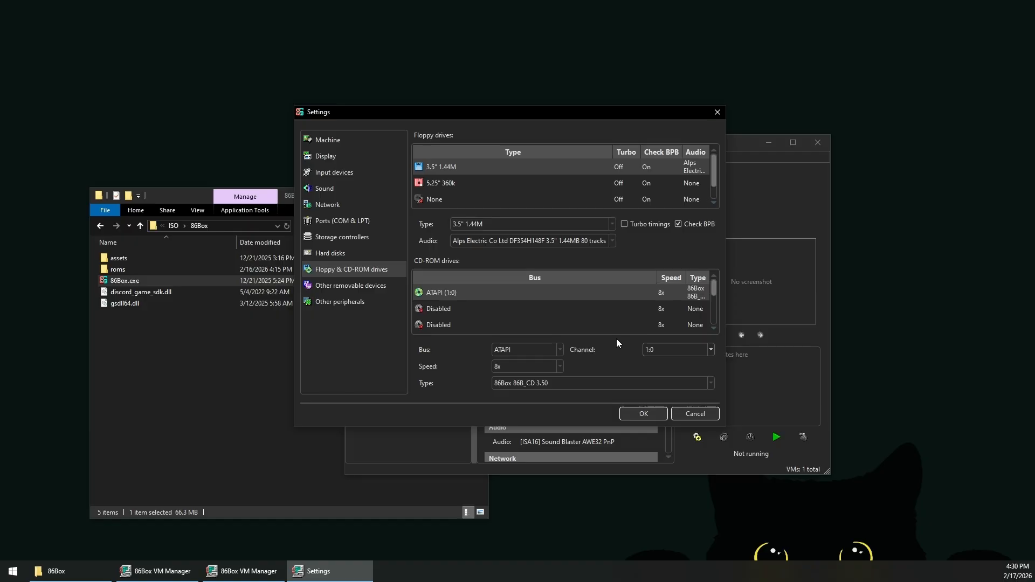
left_click(555, 370)
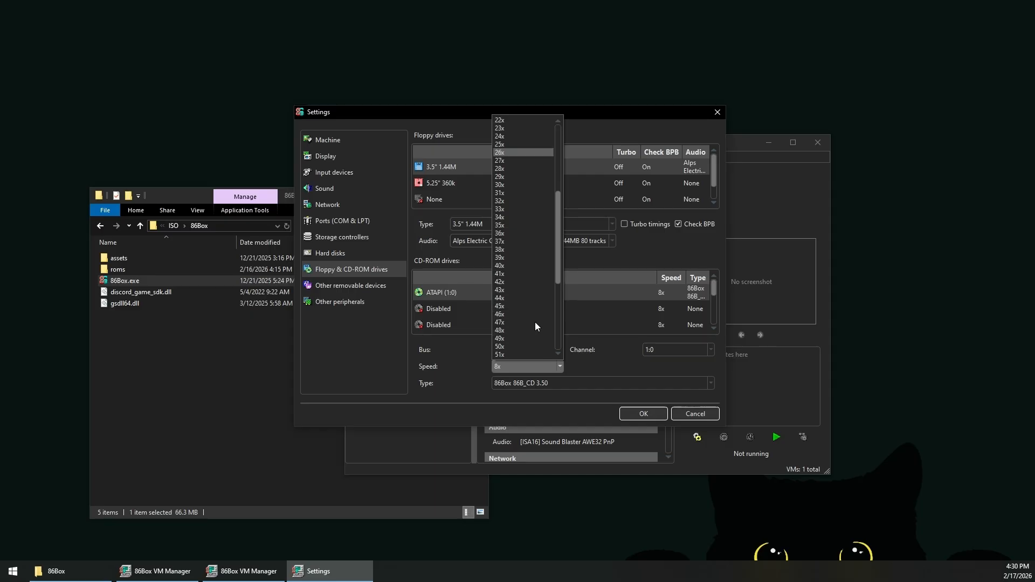
left_click(534, 322)
left_click(632, 411)
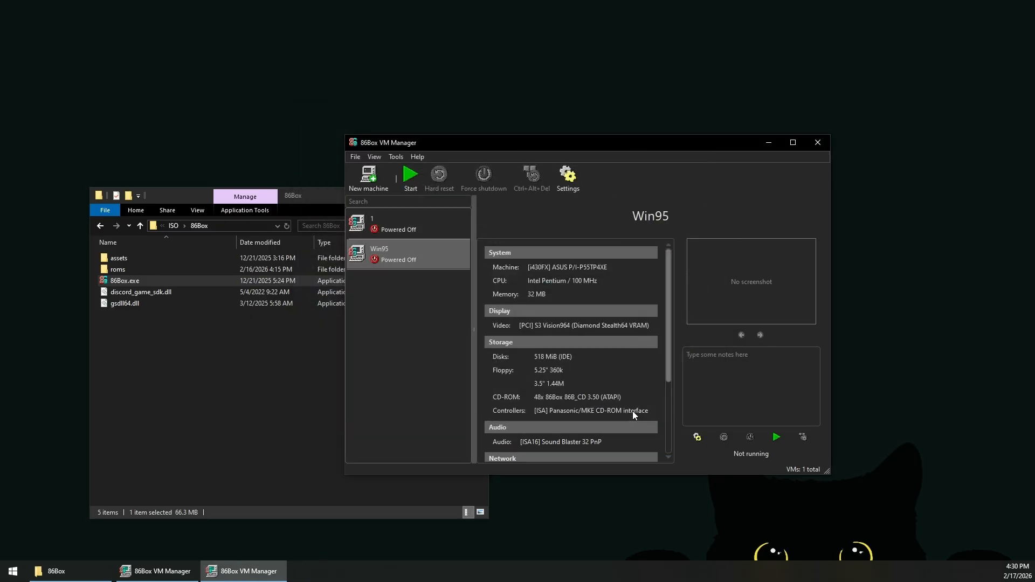
Step: Review the Win95 machine's settings for other removable devices and other peripherals
left_click(568, 175)
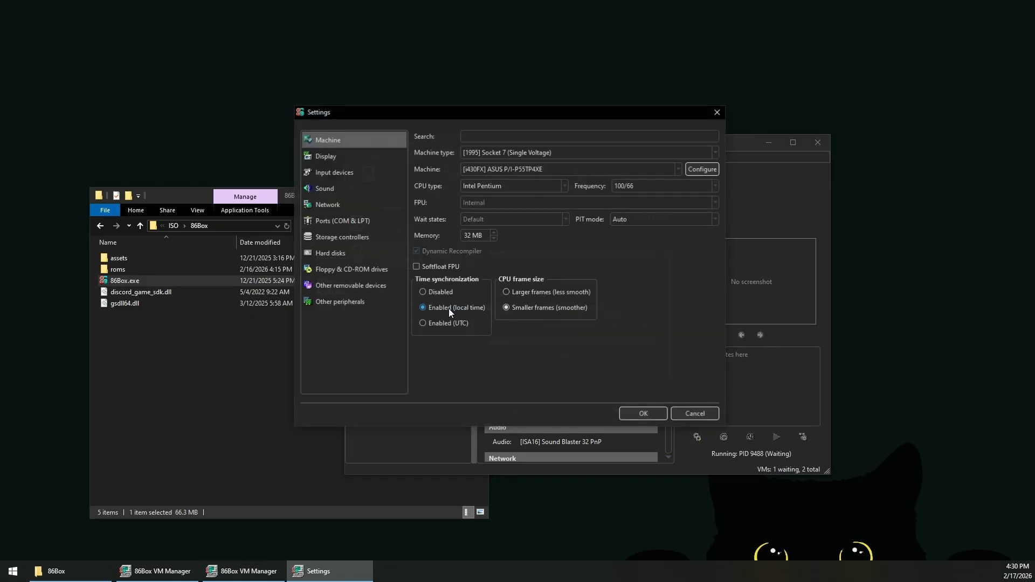
left_click(383, 272)
left_click(380, 285)
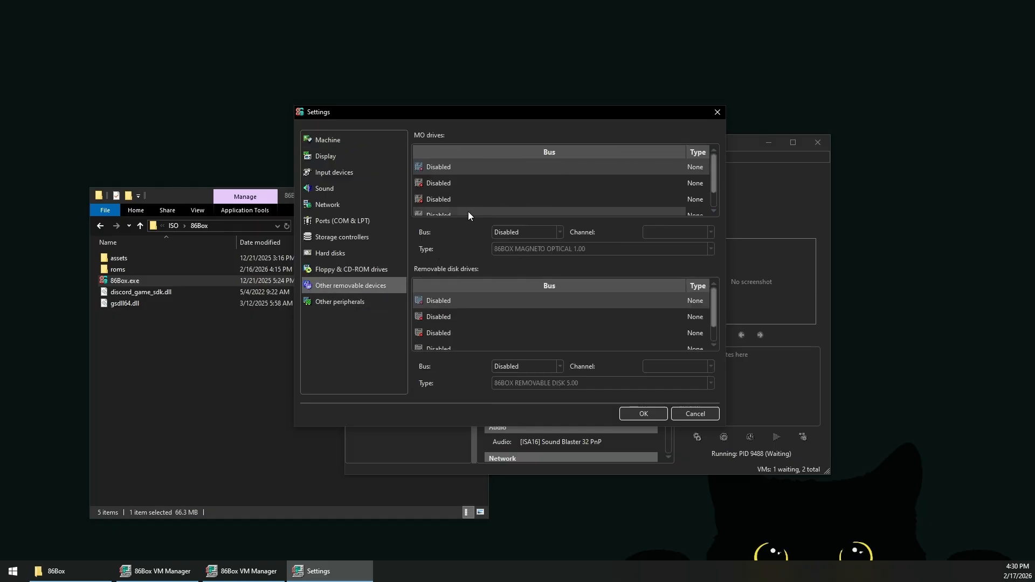
left_click(389, 302)
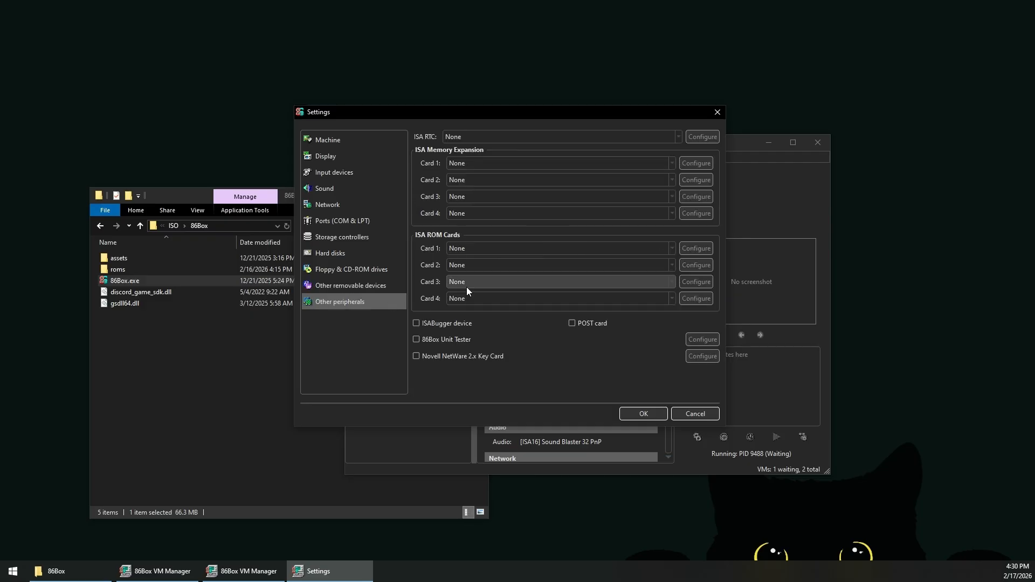
left_click(643, 413)
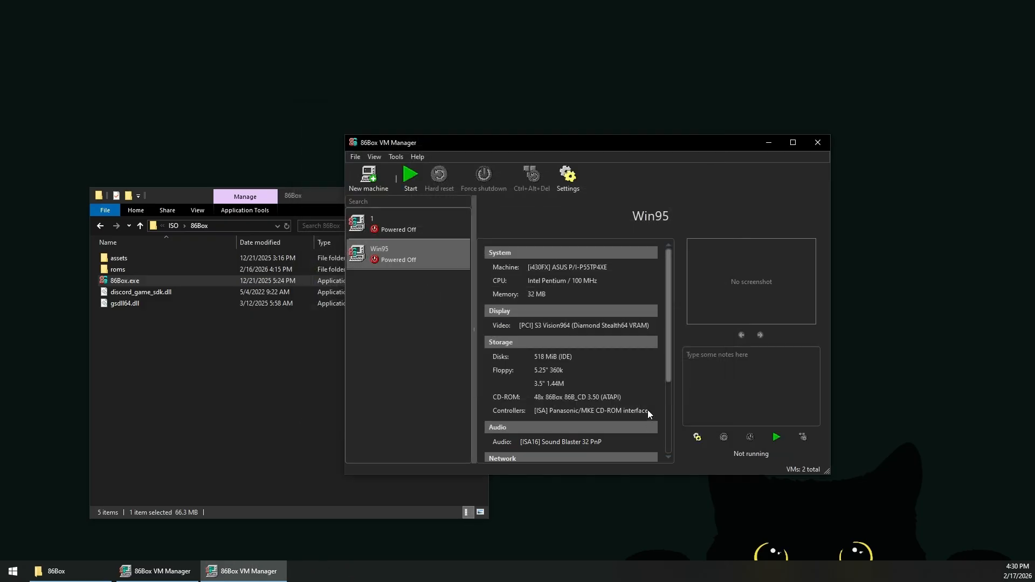
Step: Start the Win95 machine, continue past the BIOS prompt and mount a disc image in CD-ROM 1
left_click(410, 175)
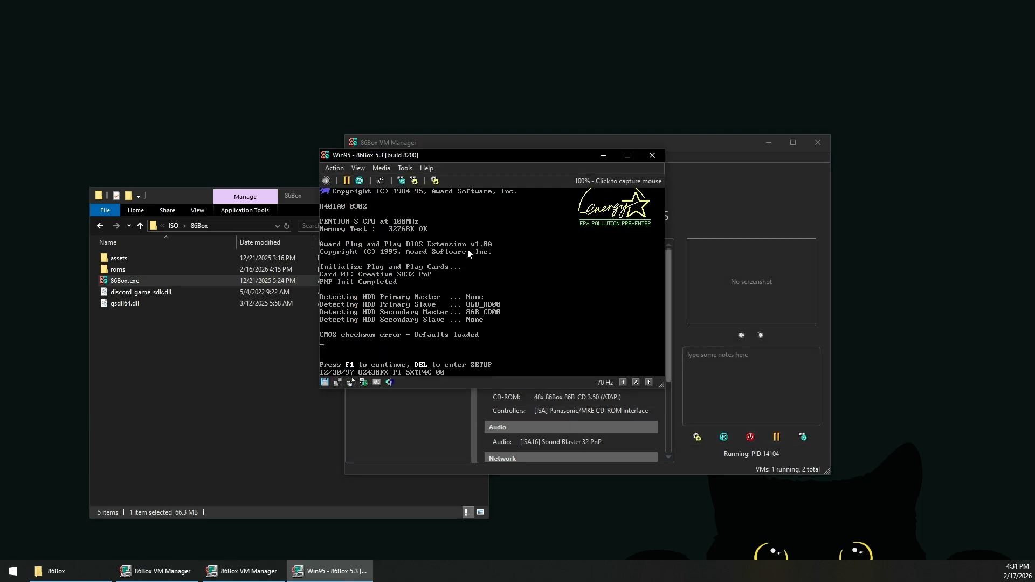
key("F1")
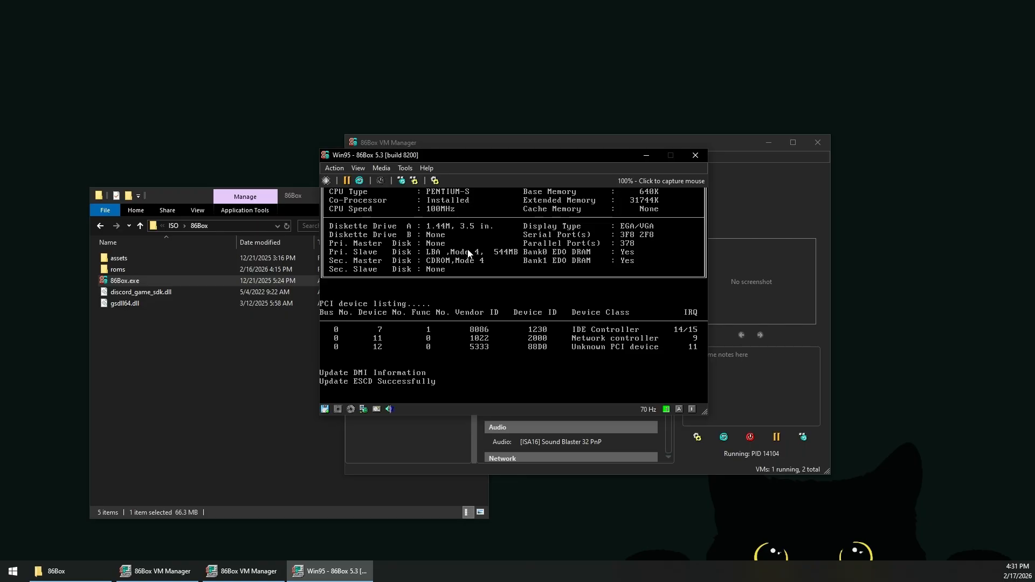
left_click(383, 168)
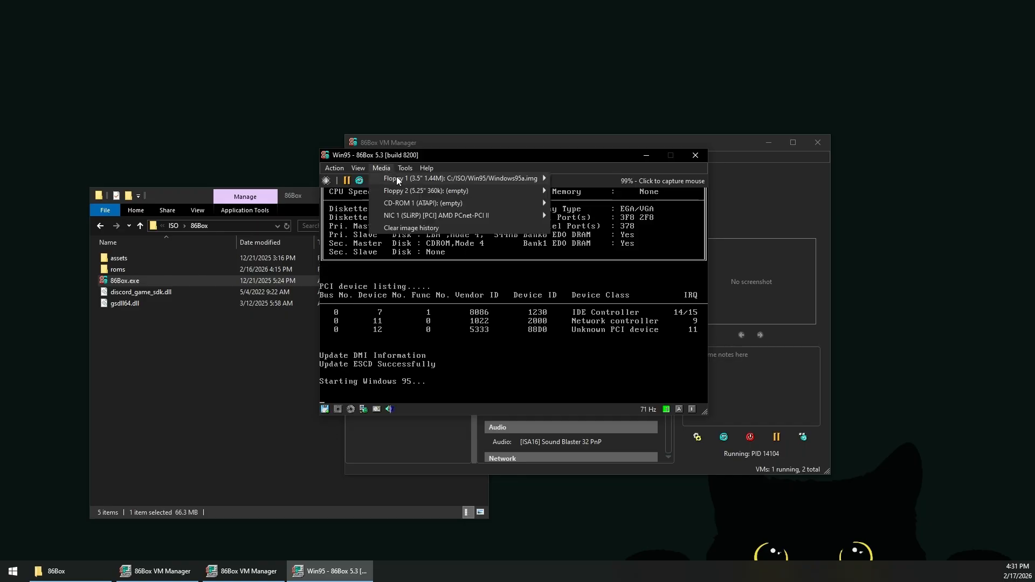
mouse_move(439, 202)
left_click(587, 217)
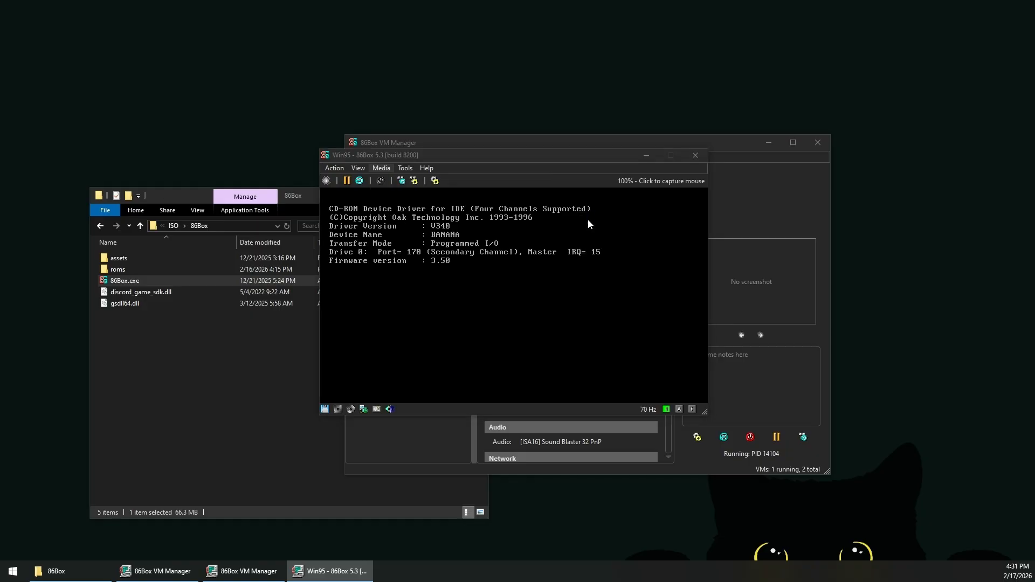
double_click(470, 237)
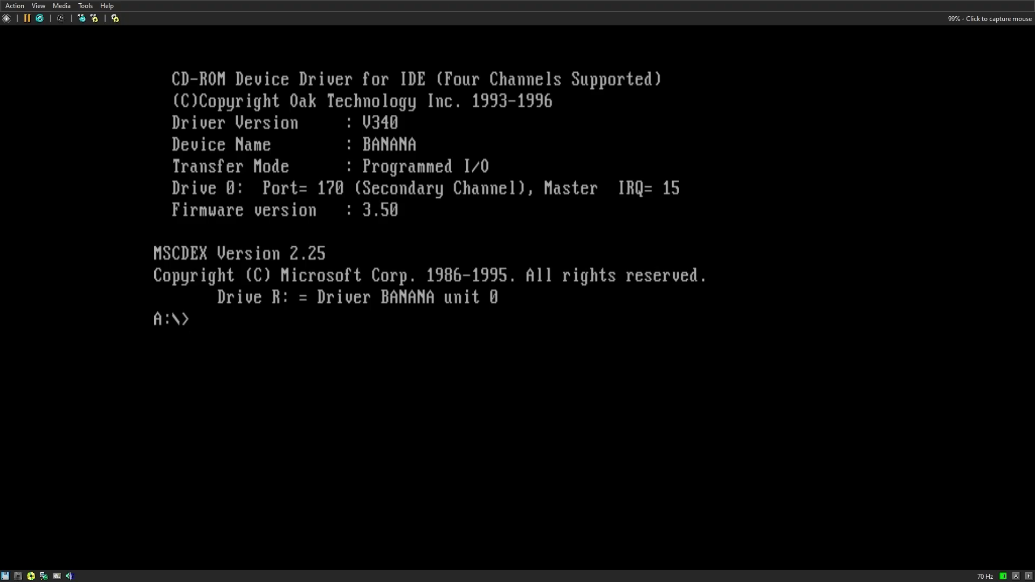
Step: Run fdisk and create an active primary DOS partition using the maximum available size
left_click(209, 318)
type("fdisk")
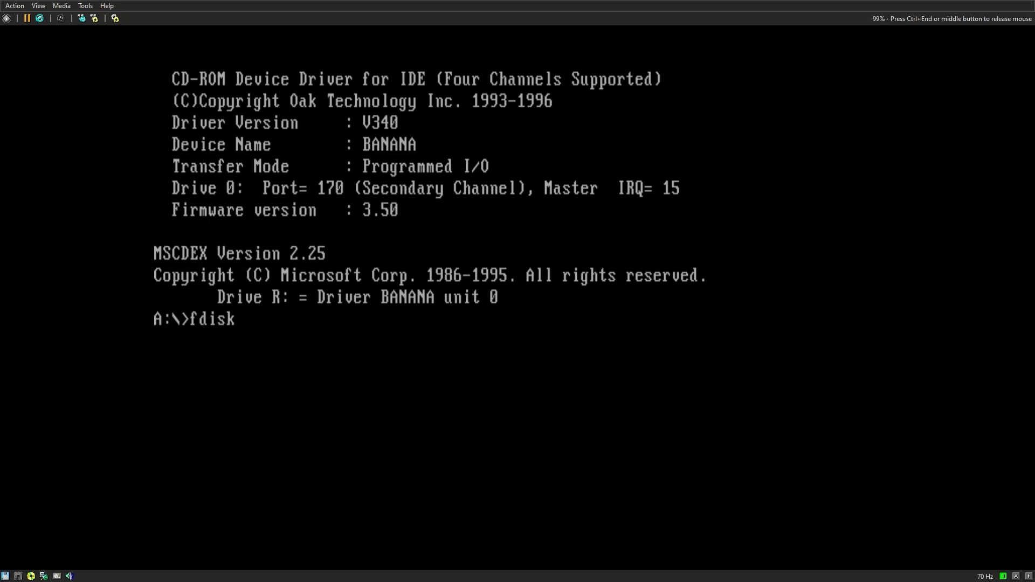
key("Return")
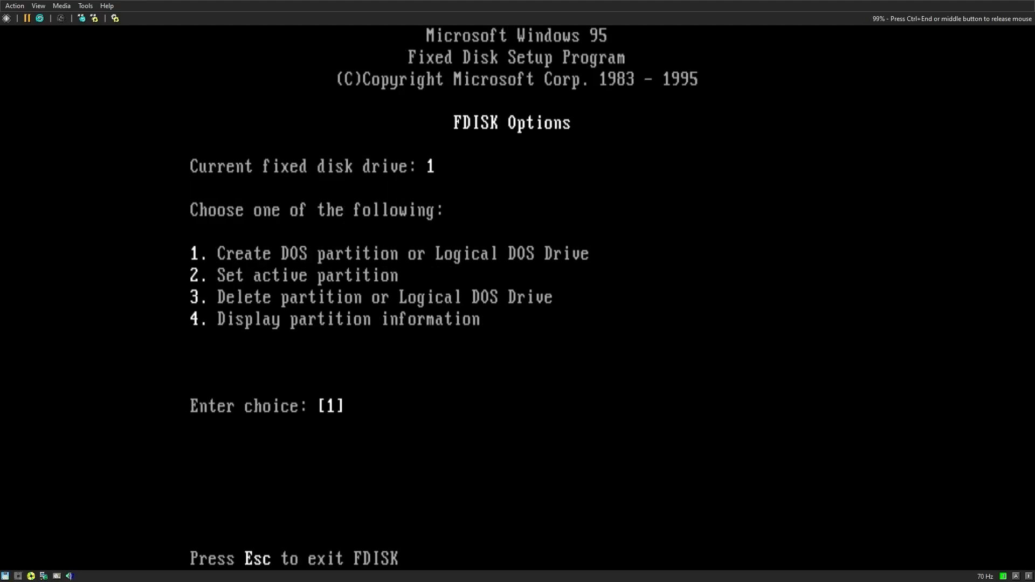
key("Return")
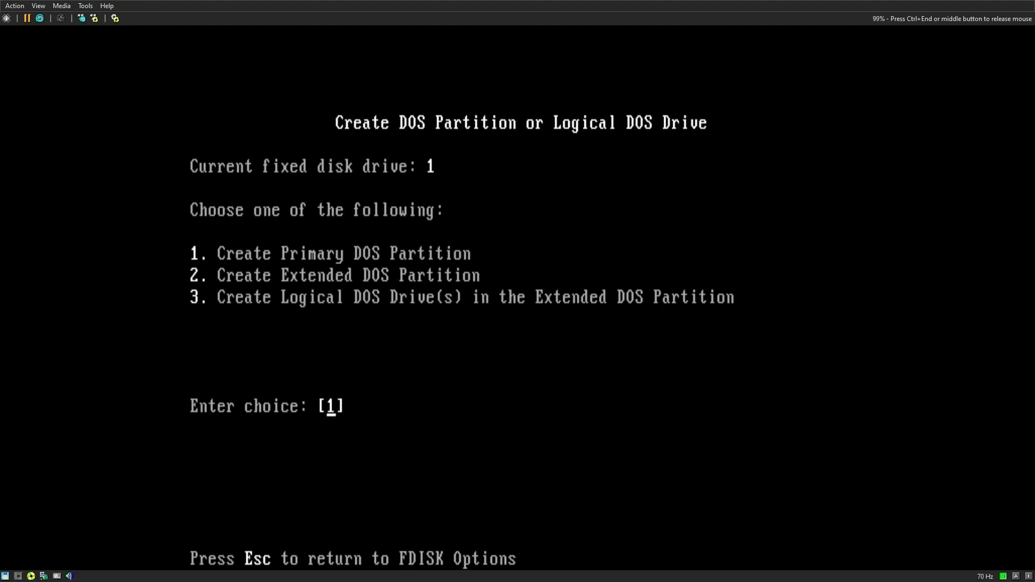
key("Return")
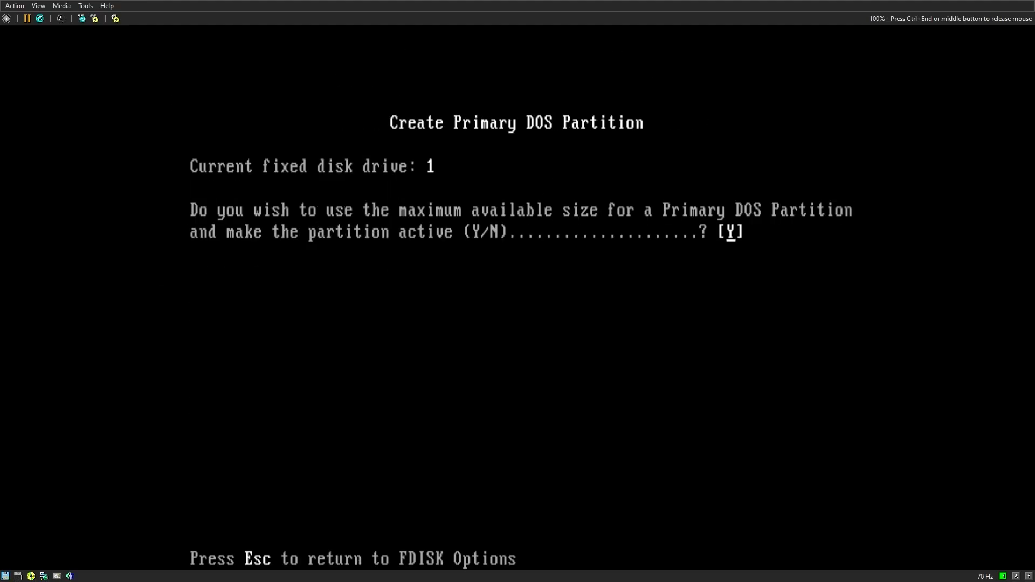
key("Return")
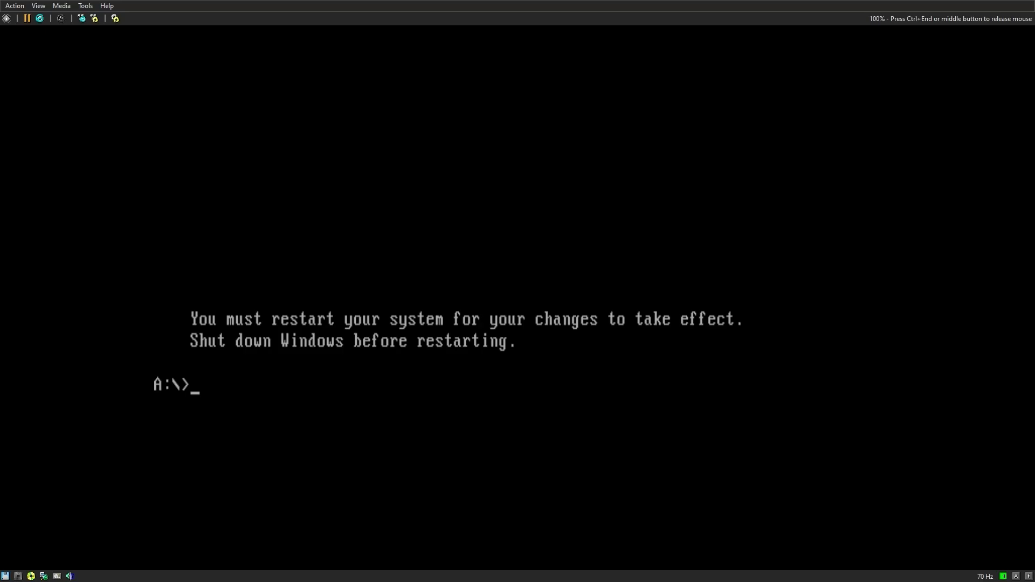
Step: Hard reset the emulated machine and enter the BIOS Features Setup
key("ctrl+alt+Home")
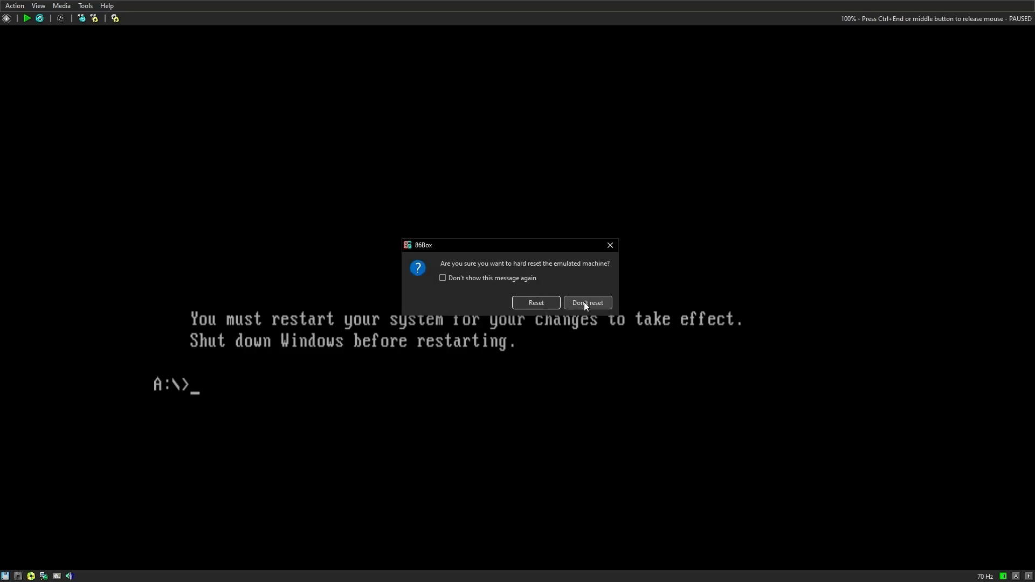
left_click(609, 245)
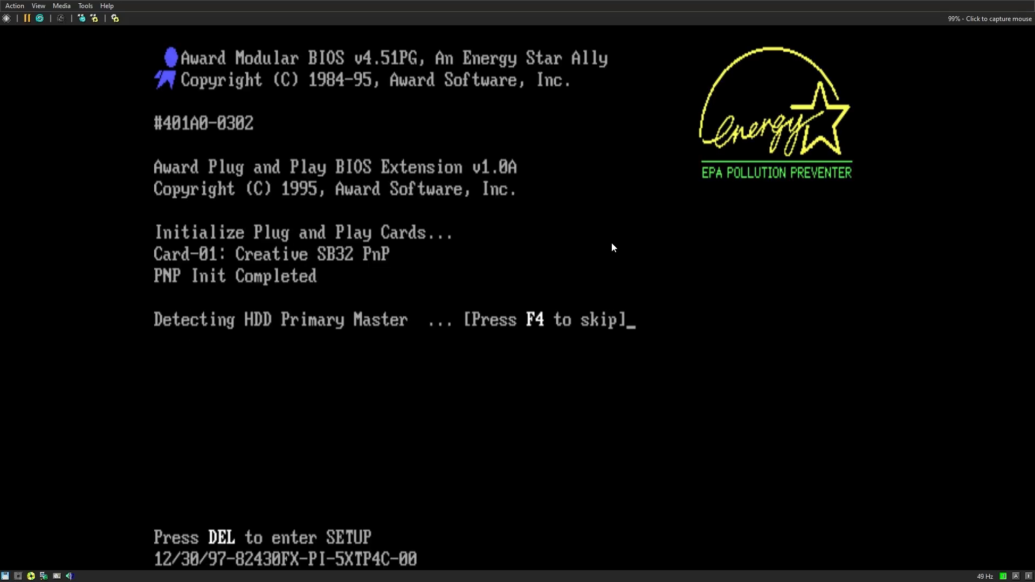
key("Delete")
key("Down")
key("Return")
Step: Set the BIOS Boot Sequence to A,CDROM,C
key("Down")
key("Down")
key("Down")
key("Down")
key("Down")
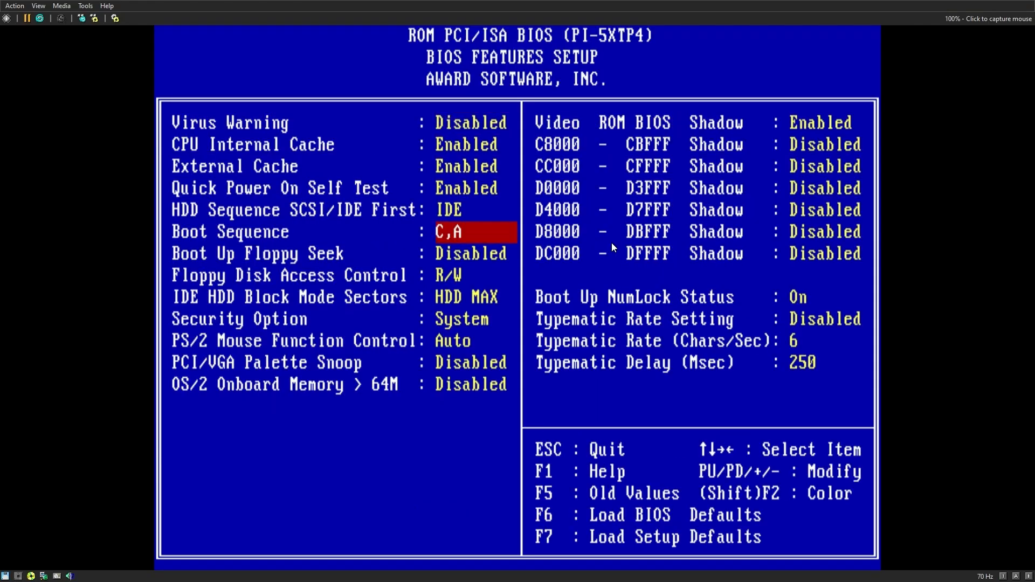
key("Page_Up")
key("Page_Down")
key("Page_Up")
key("Page_Up")
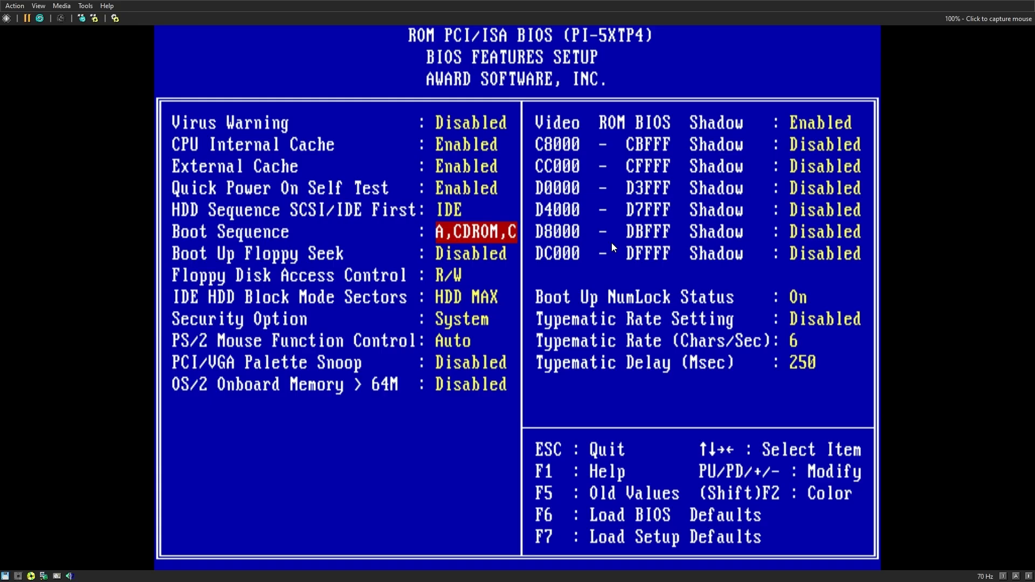
Step: Save the BIOS changes to CMOS and exit the setup utility
key("Escape")
key("Right")
key("Down")
key("Down")
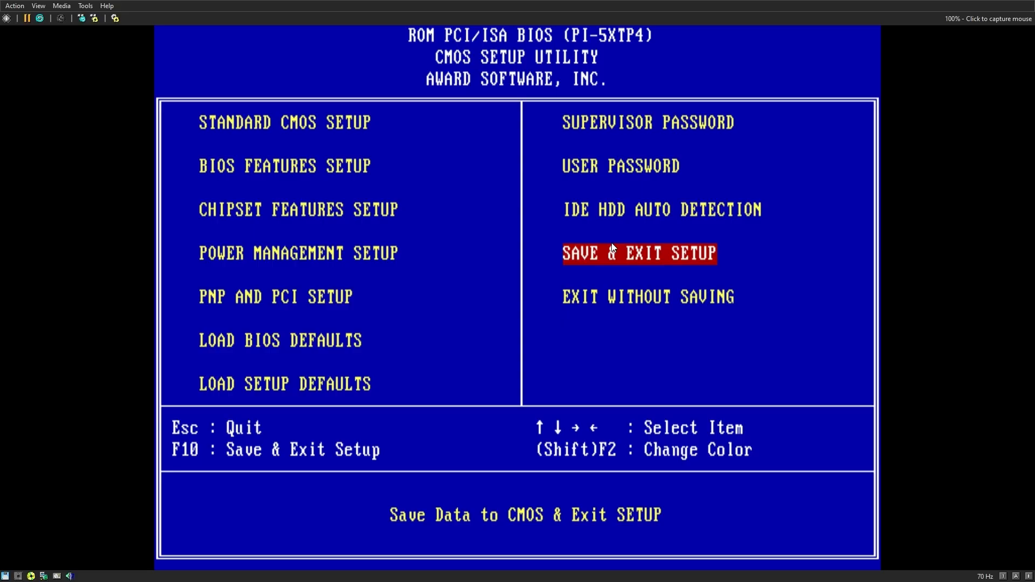
key("Return")
type("y")
key("Return")
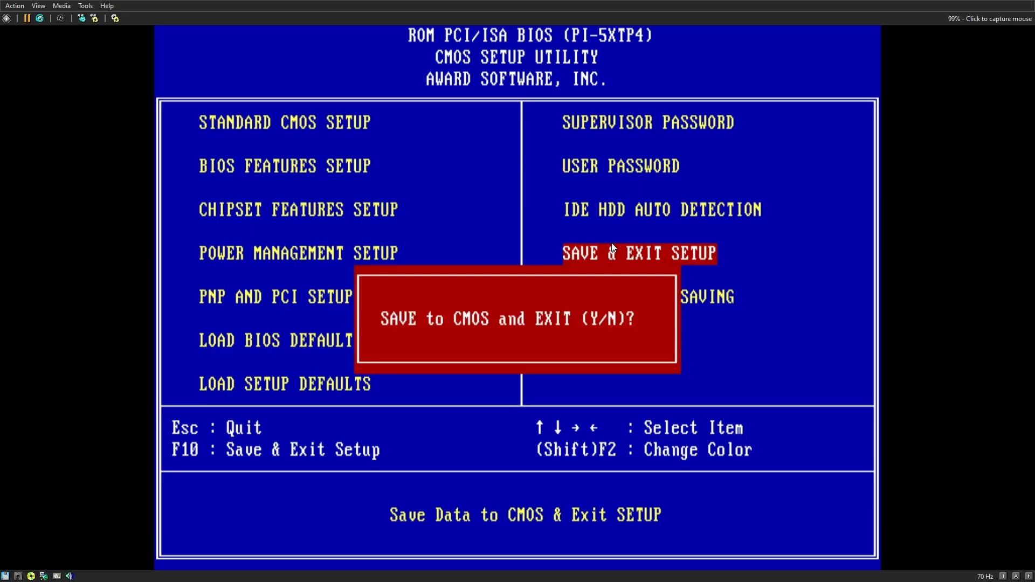
Step: Format drive C: from the A:\ prompt without a volume label
left_click(612, 244)
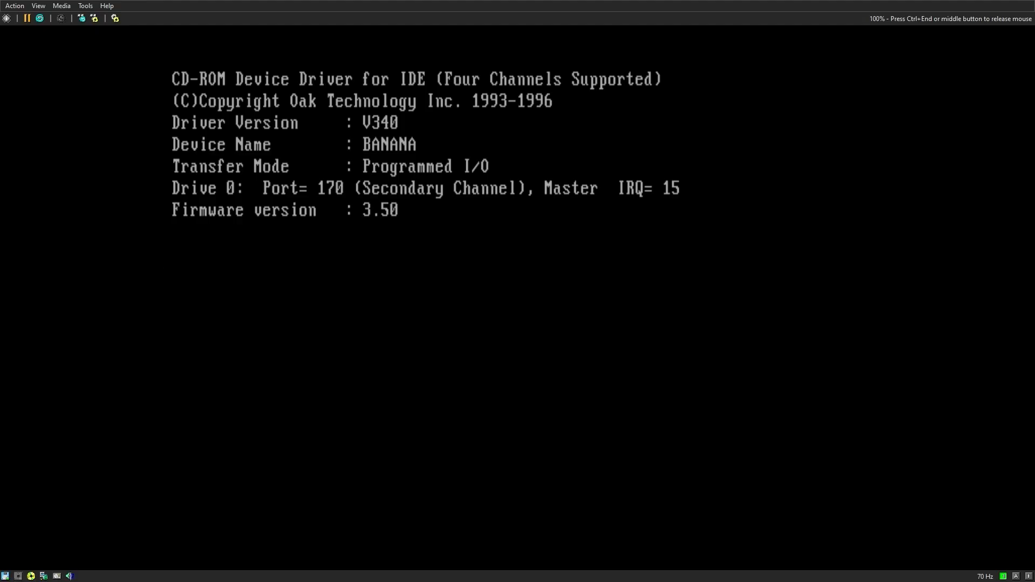
type("format c:")
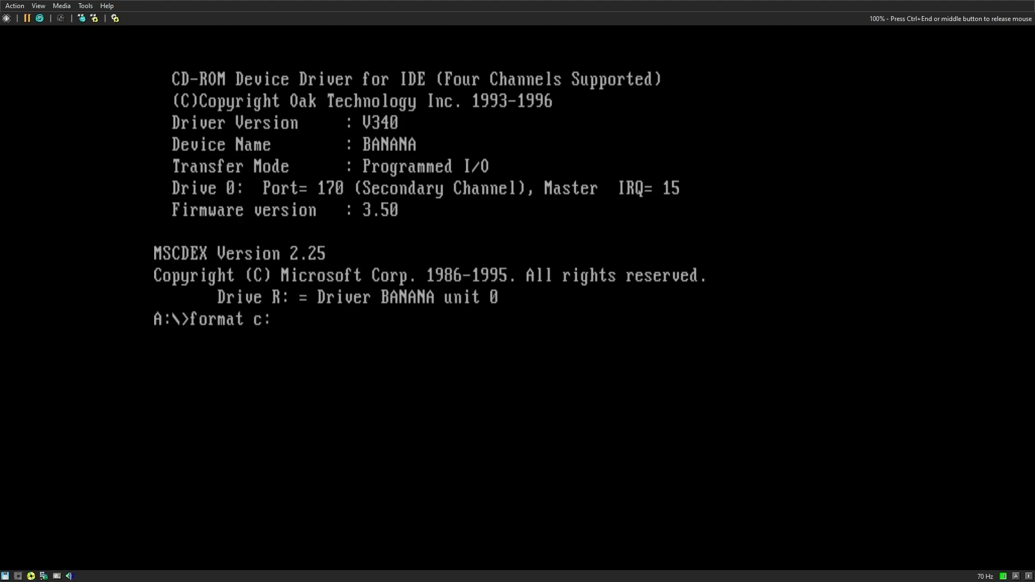
key("Return")
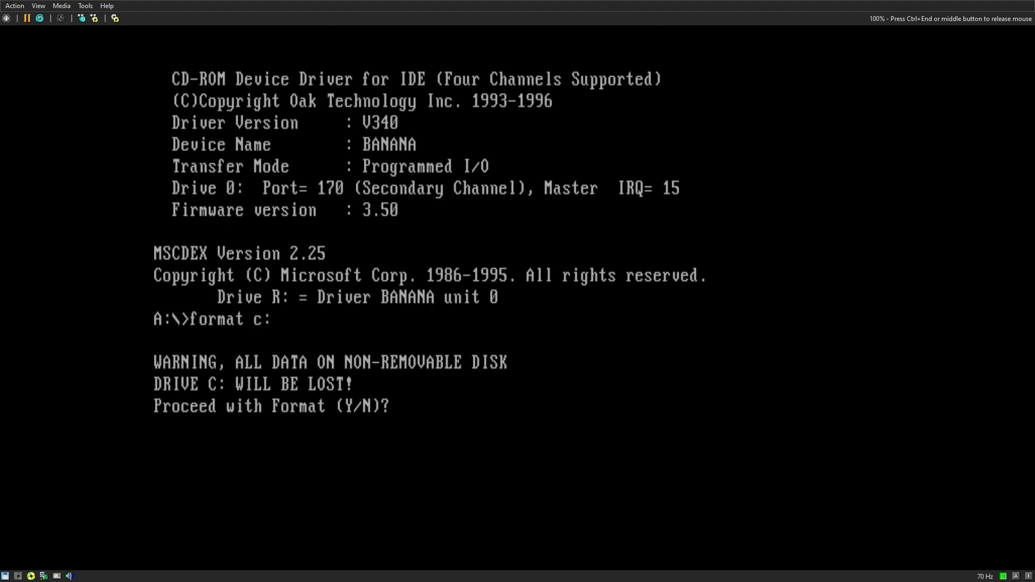
type("y")
key("Return")
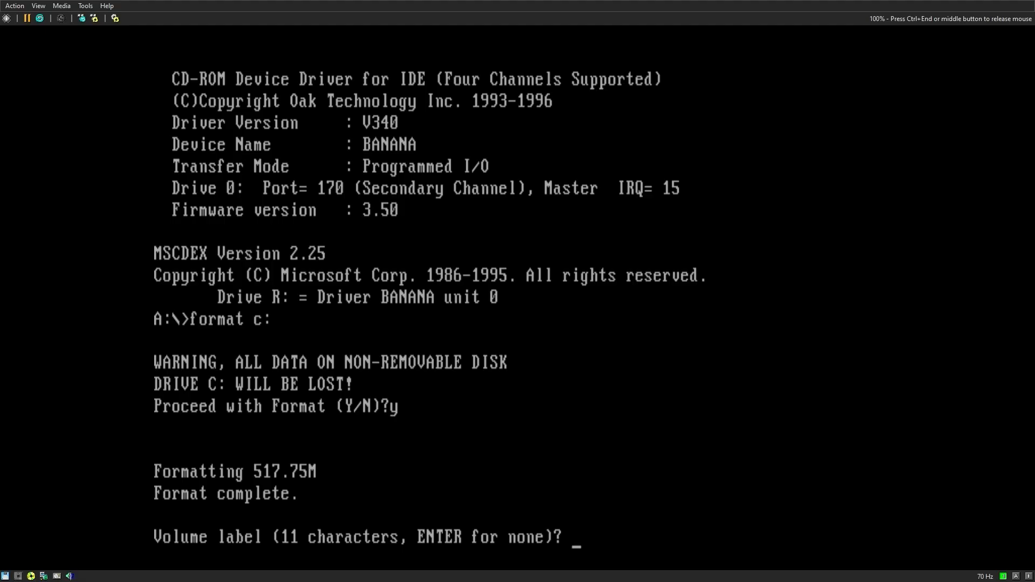
key("Return")
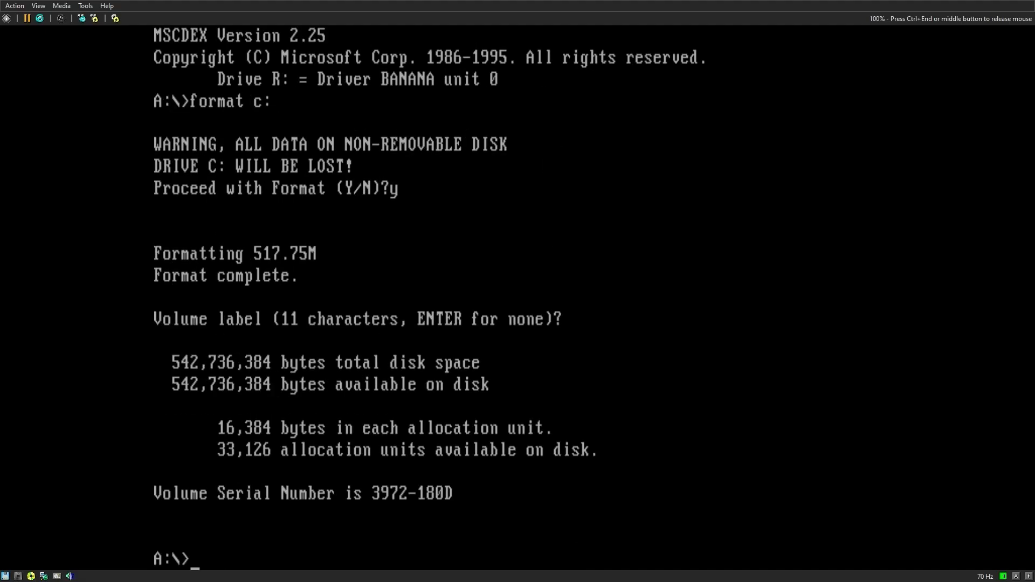
Step: Run Windows 95 Setup from the R: CD drive, accept the routine system check and begin the installation
type("r:\\setup")
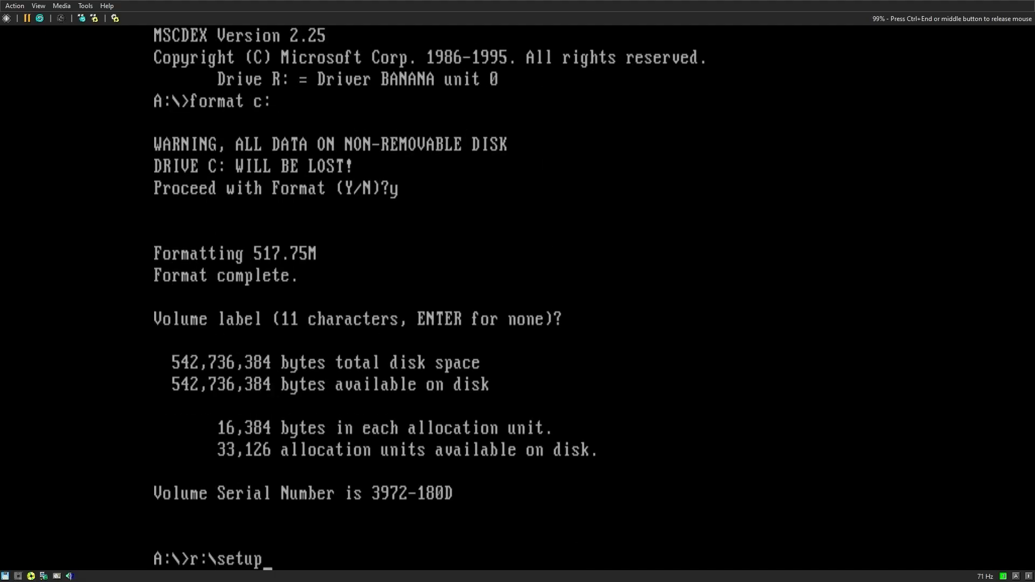
key("Return")
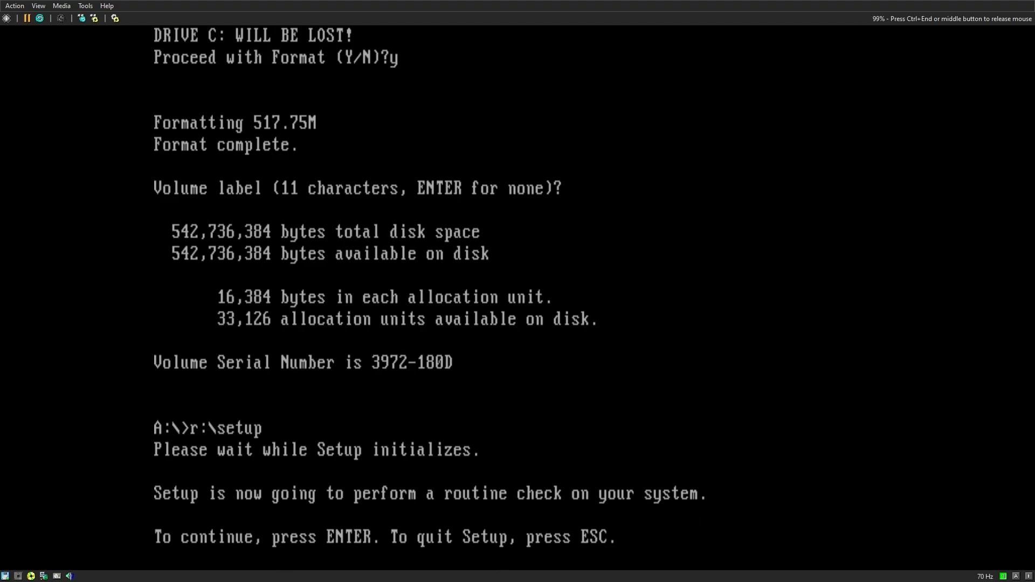
key("Return")
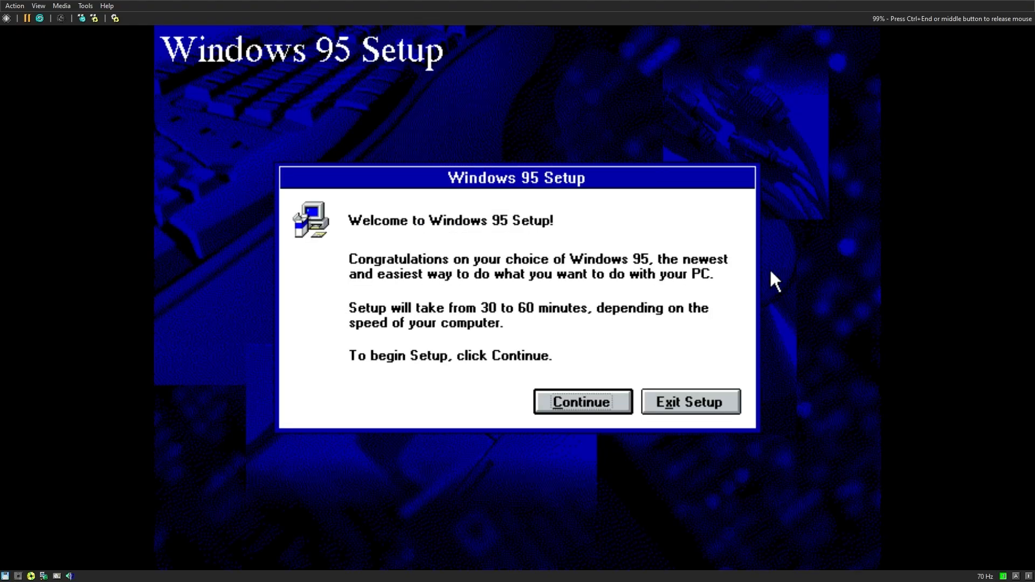
left_click(576, 403)
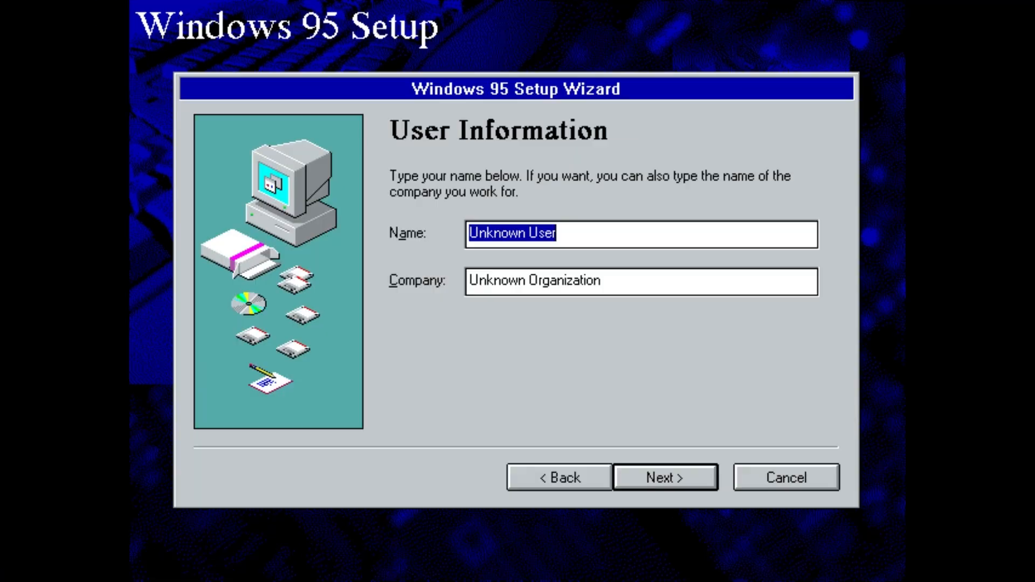
Step: Register the installation with the name User and the company Home in the User Information
type("home")
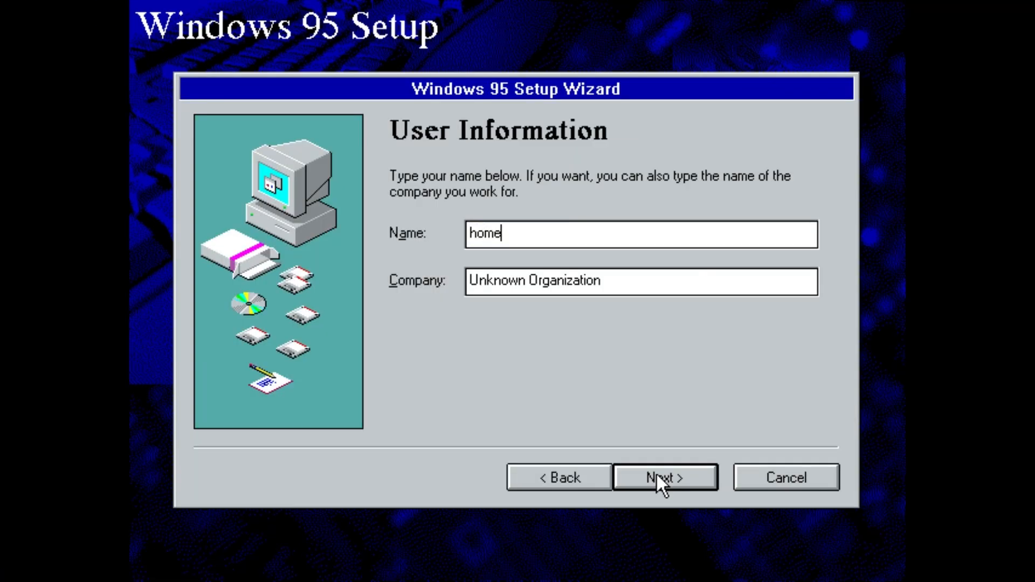
key("BackSpace")
key("BackSpace")
key("BackSpace")
key("BackSpace")
type("Home")
key("Tab")
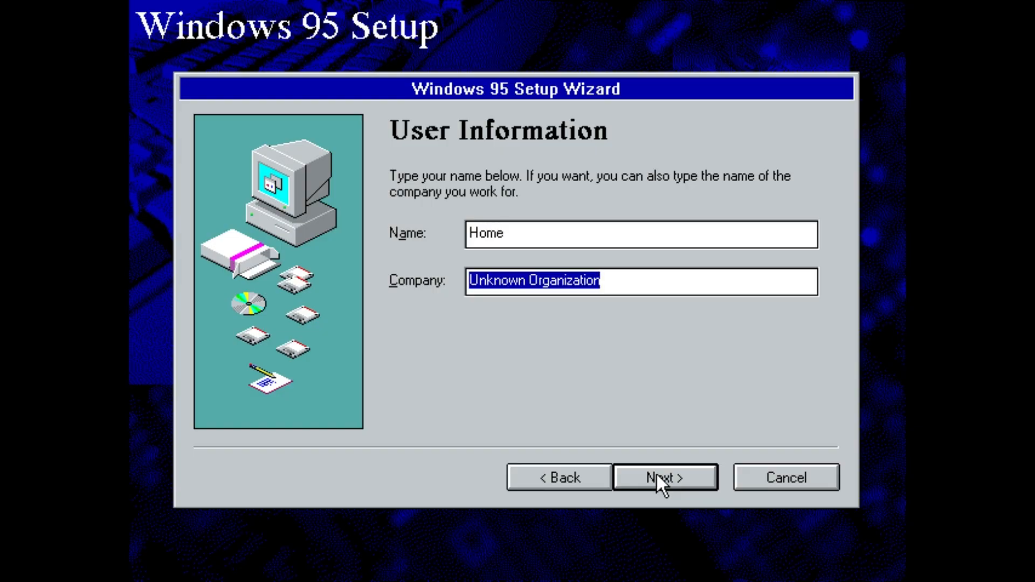
key("shift+Tab")
type("Use")
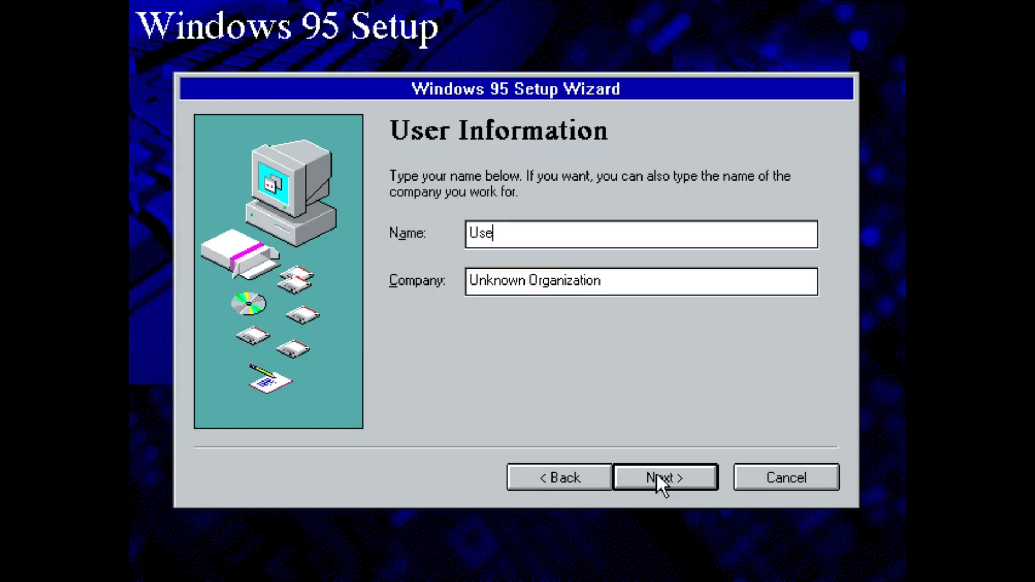
type("r")
key("Tab")
type("Home")
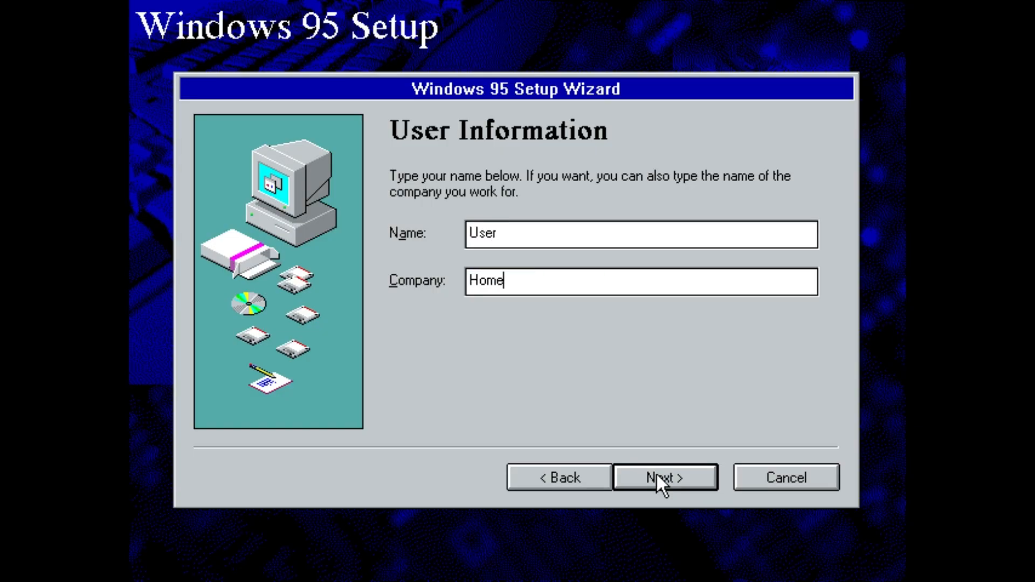
key("Return")
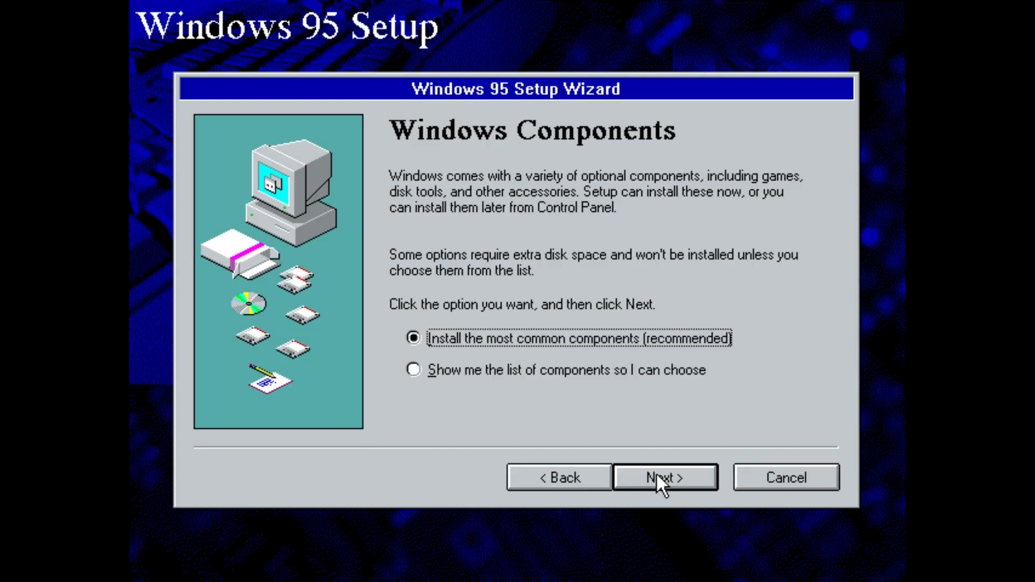
Step: Install the most common Windows components without a startup disk and restart the computer to finish Setup
left_click(656, 475)
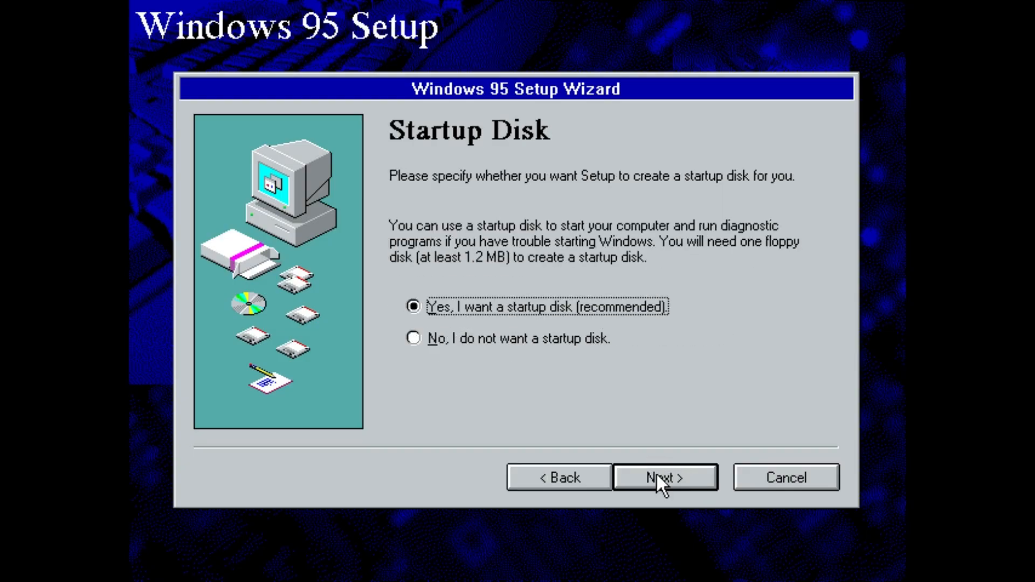
left_click(453, 344)
left_click(684, 478)
left_click(690, 482)
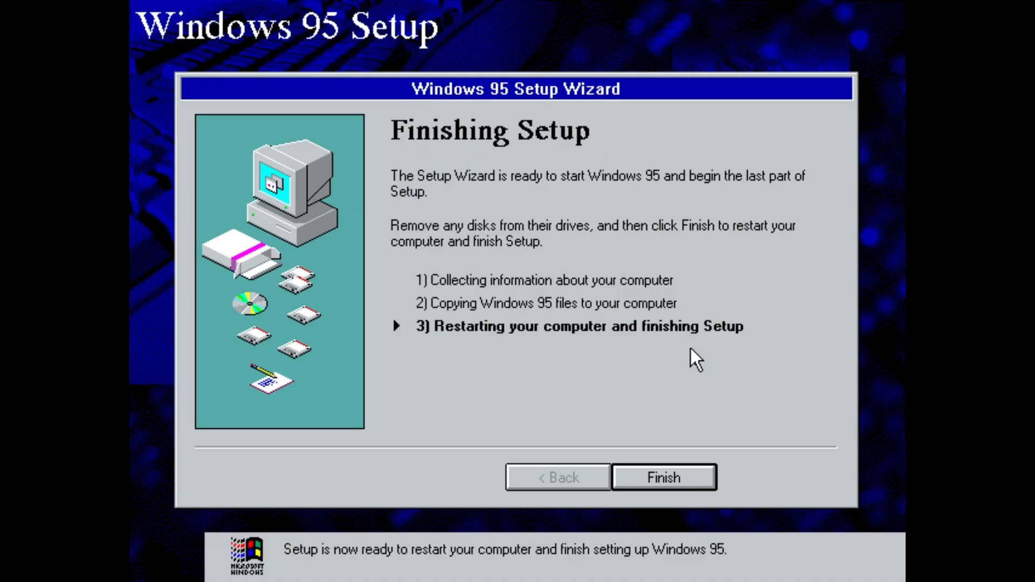
left_click(664, 478)
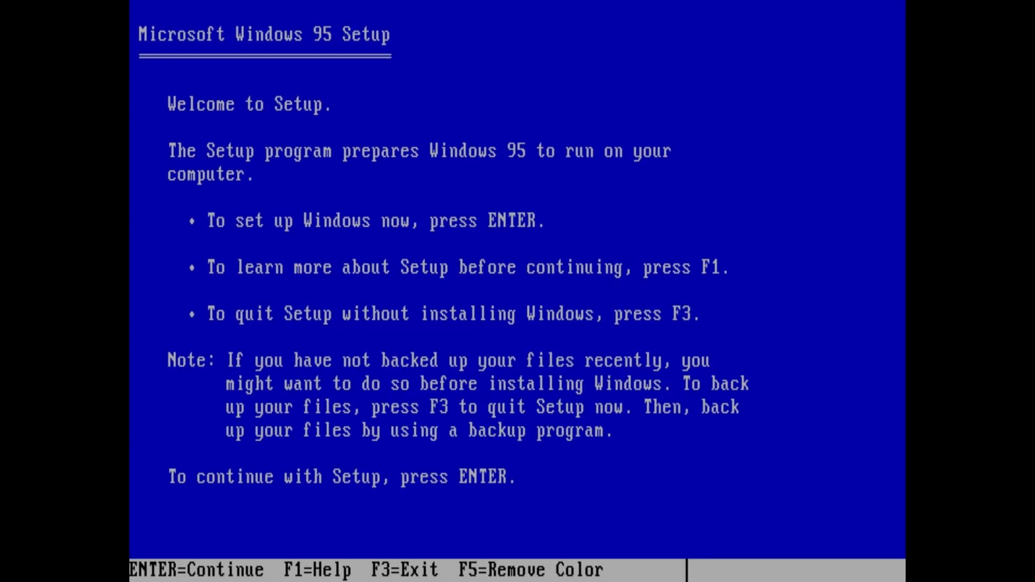
Step: Quit the text-mode Windows 95 Setup without installing and reboot the machine from the X:\WIN95 prompt
key("F3")
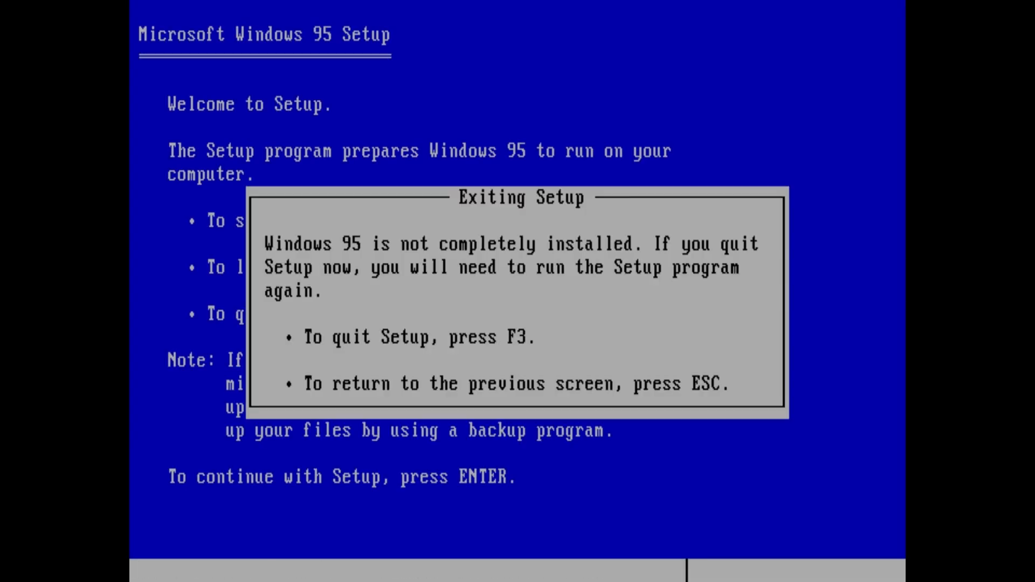
key("F3")
type("exit")
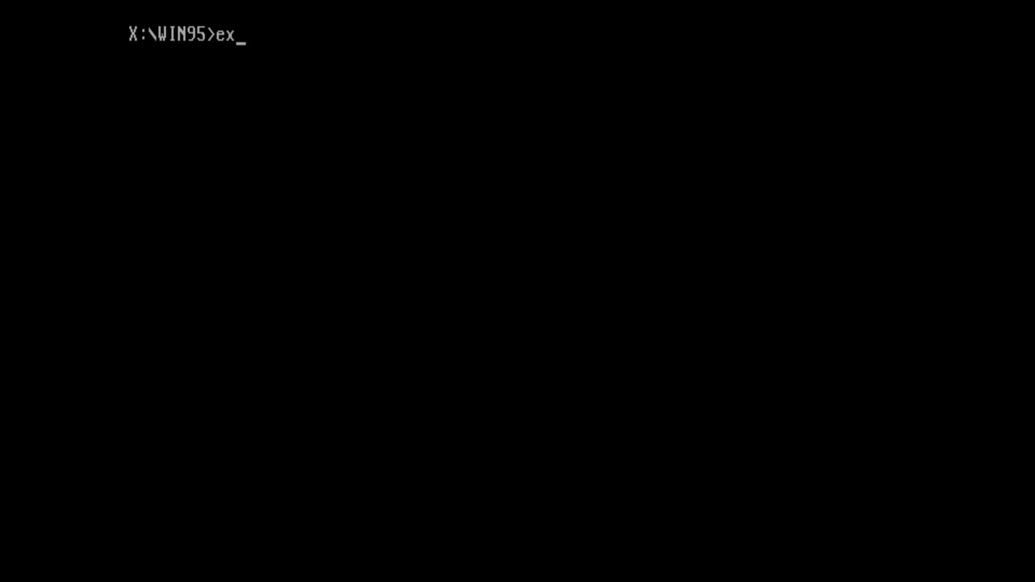
key("Return")
type("reboot")
key("Return")
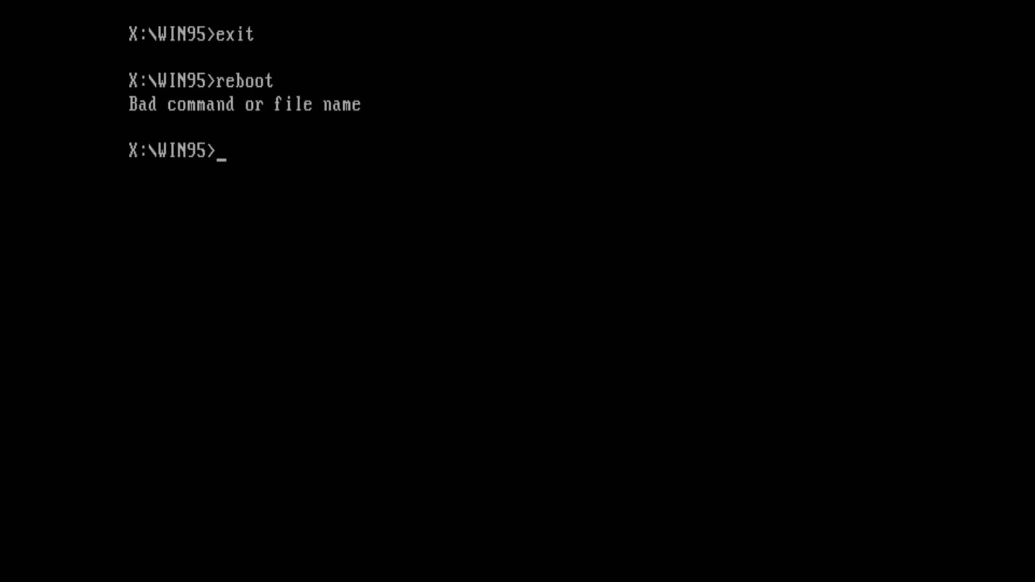
key("ctrl+alt+Delete")
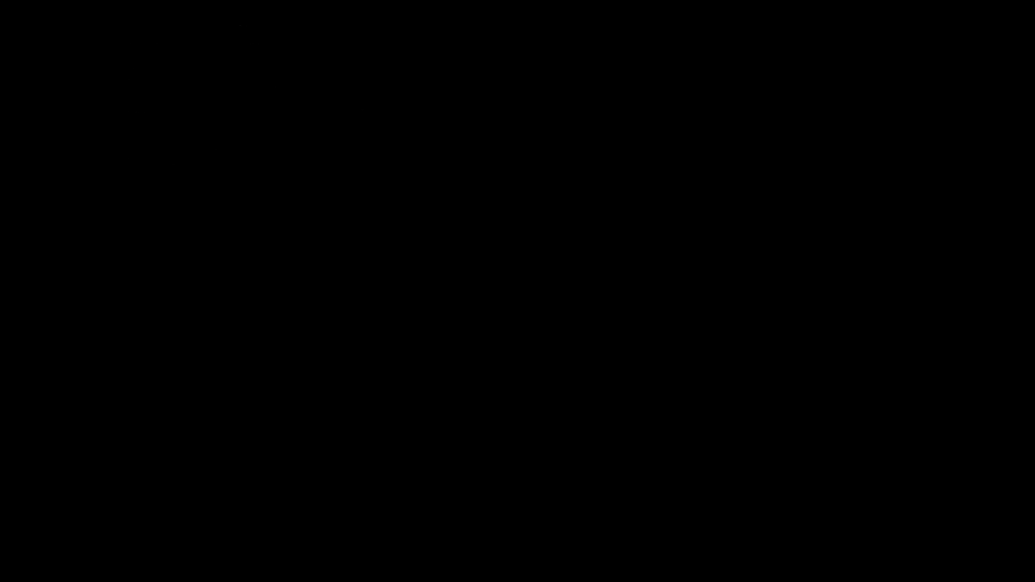
Step: Enter the BIOS Features Setup during startup and change the Boot Sequence from A,CDROM,C to the adjacent option
key("Delete")
key("Down")
key("Return")
key("Down")
key("Down")
key("Down")
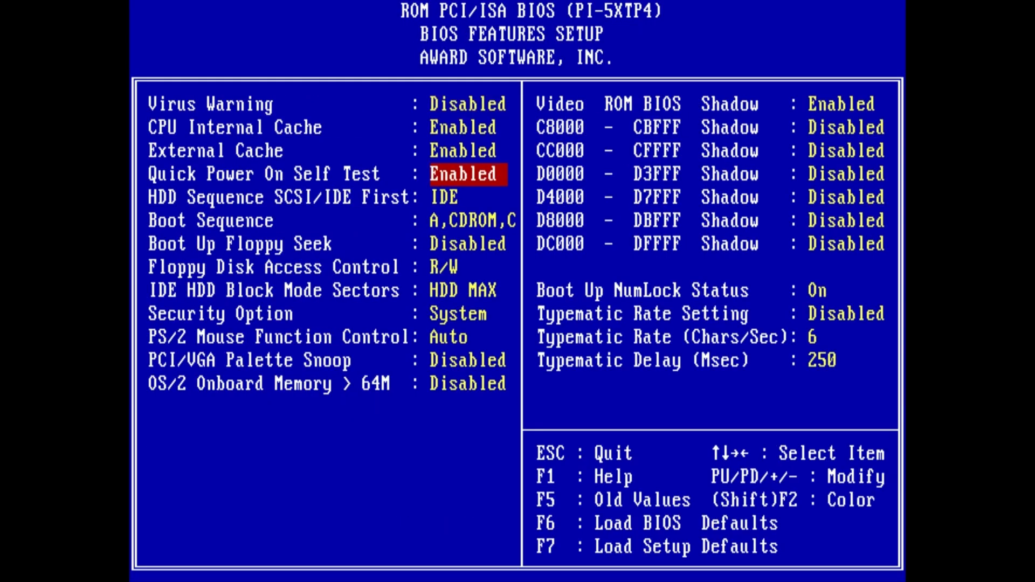
key("Down")
key("Down")
key("Page_Down")
key("Escape")
Step: Save the new BIOS settings and exit the CMOS Setup Utility
key("Right")
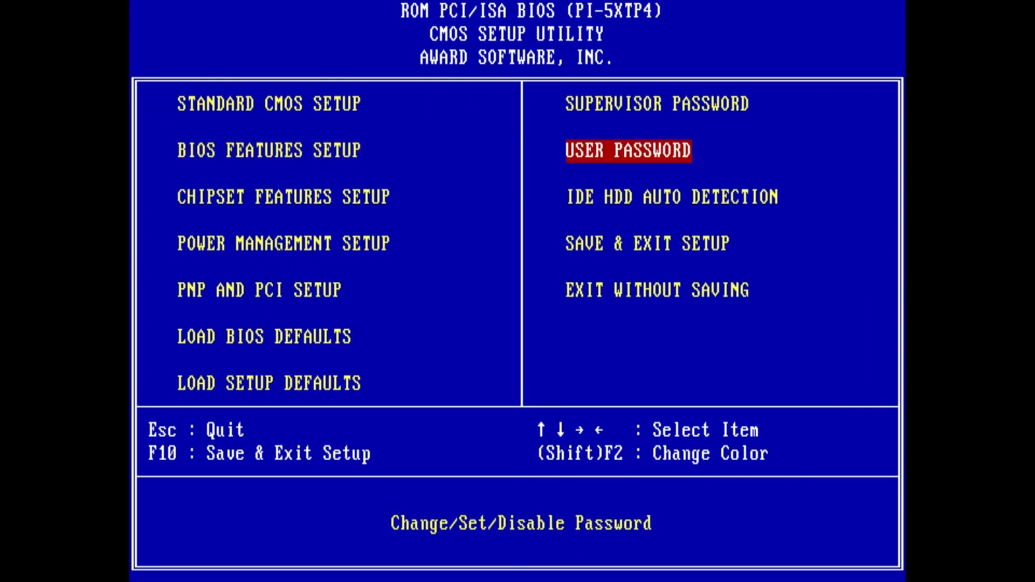
key("Down")
key("Down")
key("Return")
type("y")
key("Return")
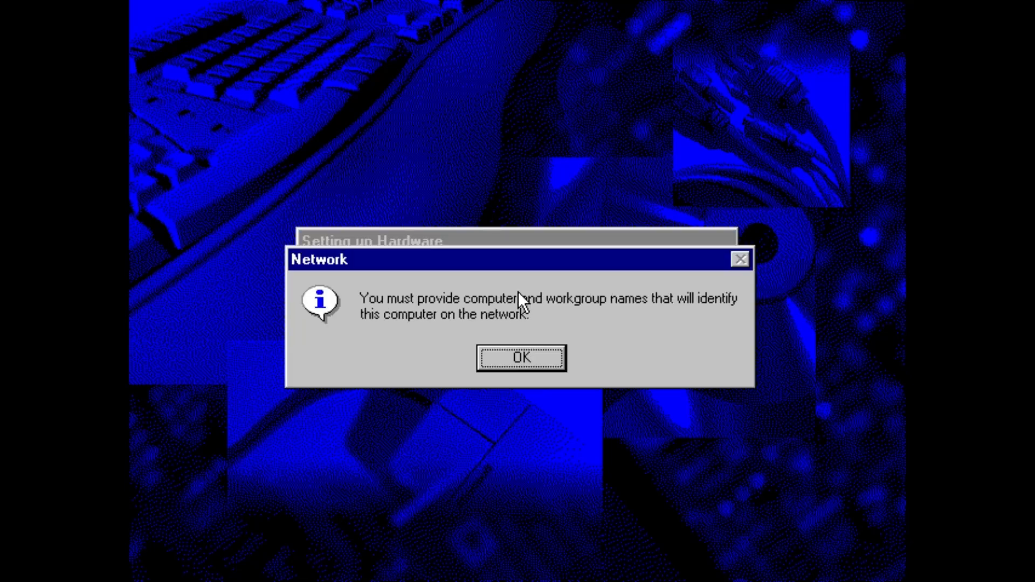
Step: Identify the computer on the network with the computer name Comp1 and the workgroup Home
left_click(519, 368)
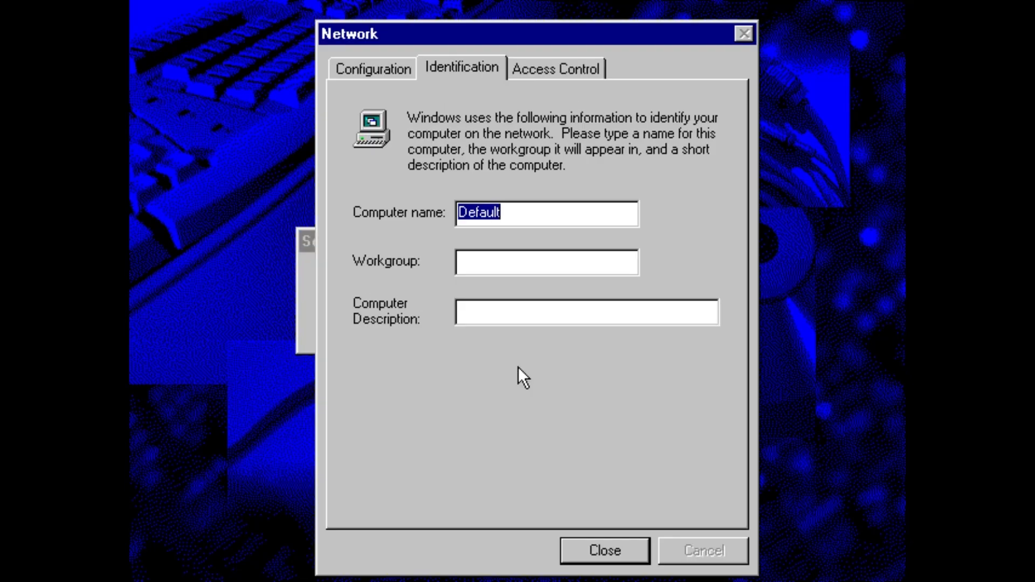
type("C")
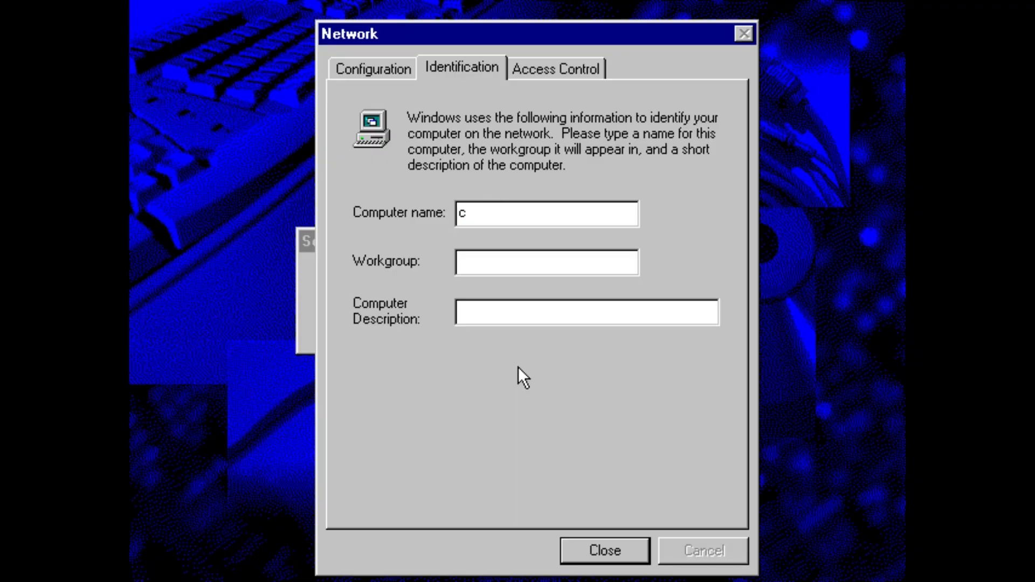
type("omp1")
key("Tab")
type("Home")
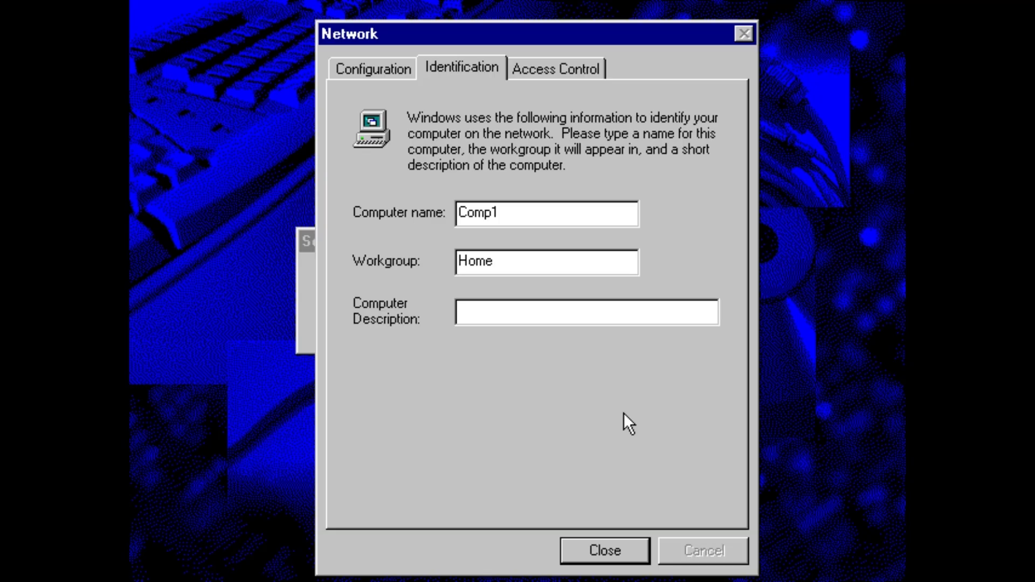
left_click(587, 554)
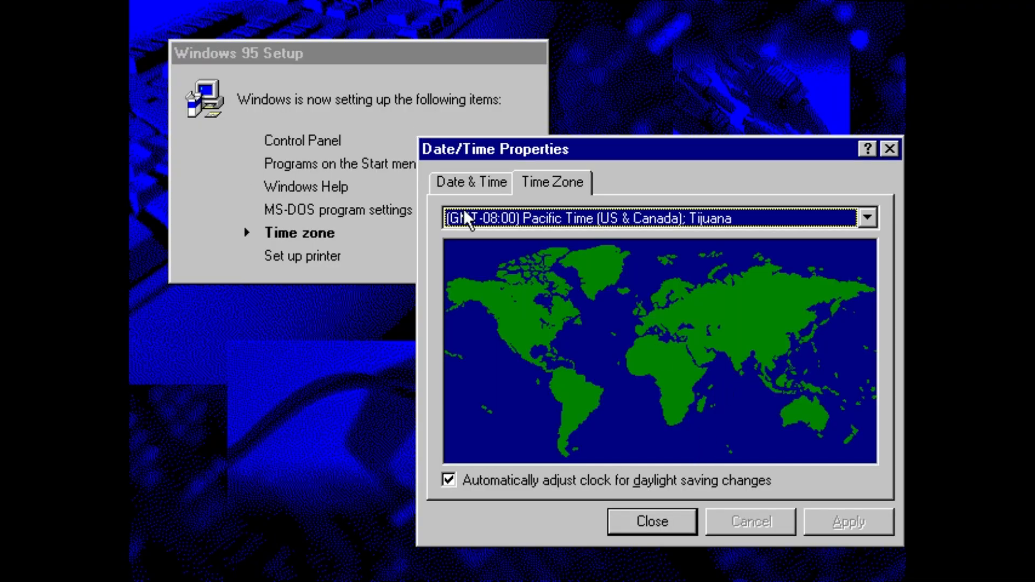
Step: Finish Setup with the Pacific Time zone and no printer, and restart the computer
left_click(655, 528)
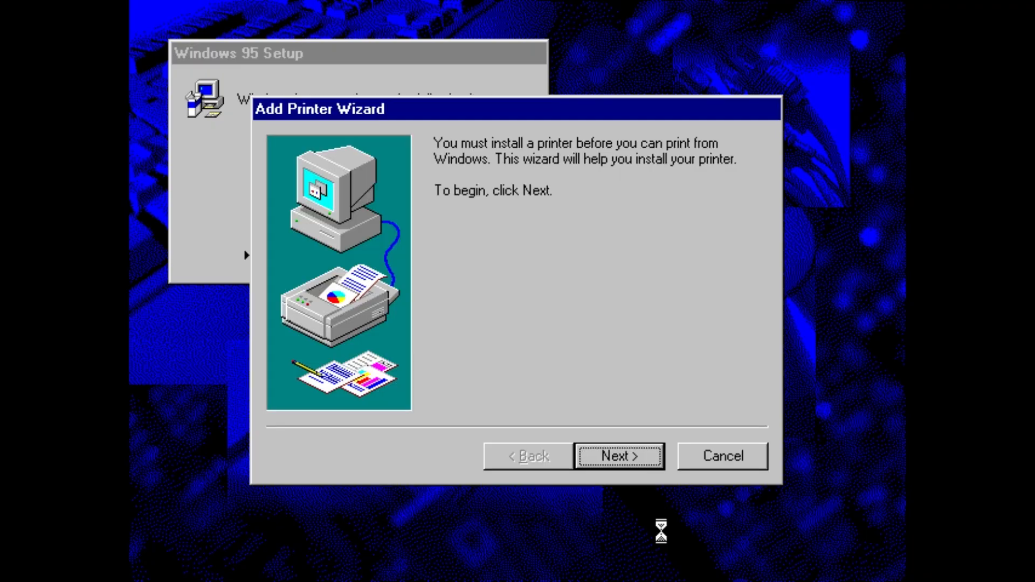
left_click(645, 450)
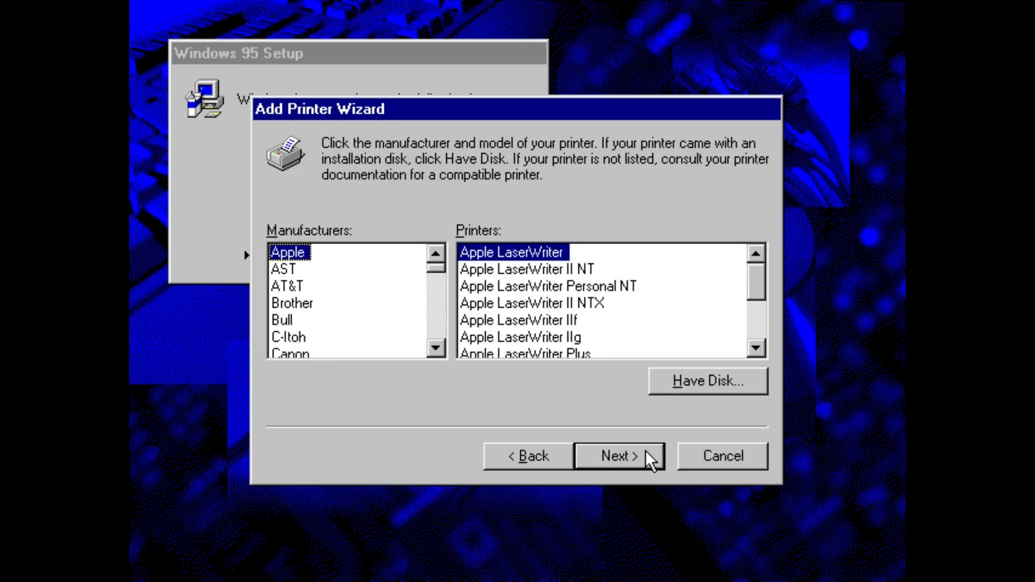
left_click(718, 456)
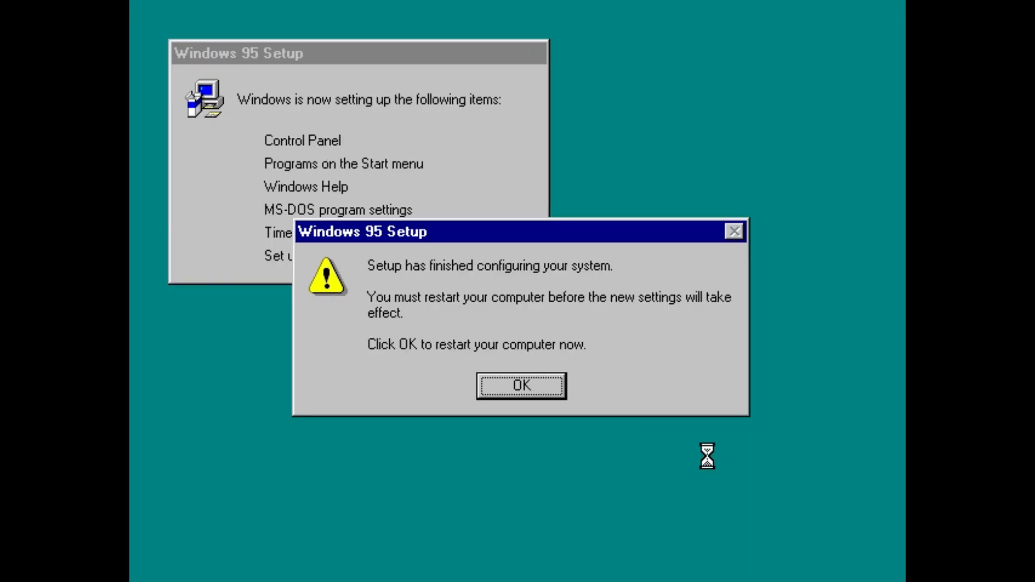
left_click(533, 386)
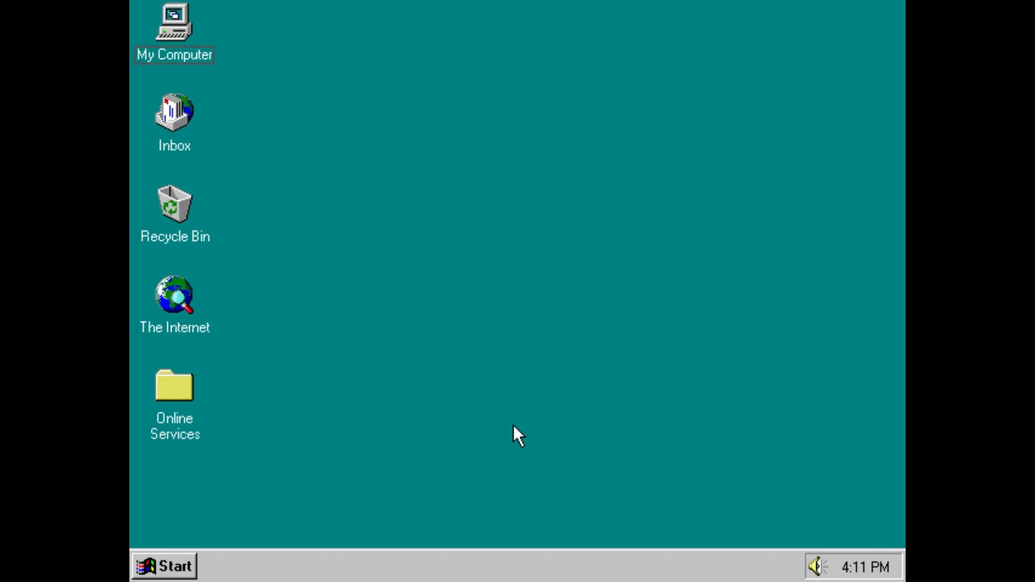
Step: Examine My Computer's System Properties, including the sound and system devices, hardware profiles and performance, and close them
right_click(169, 21)
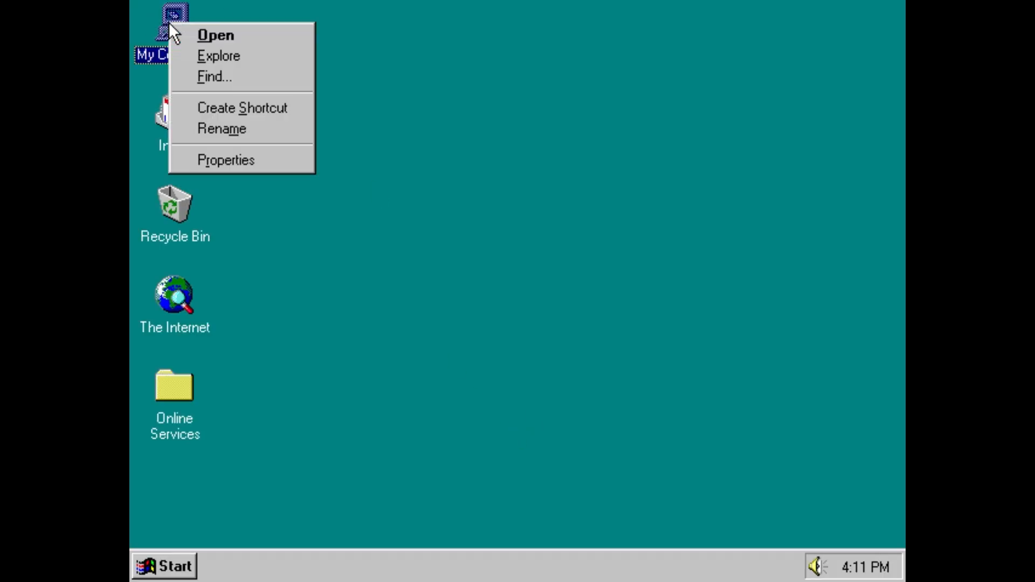
left_click(214, 165)
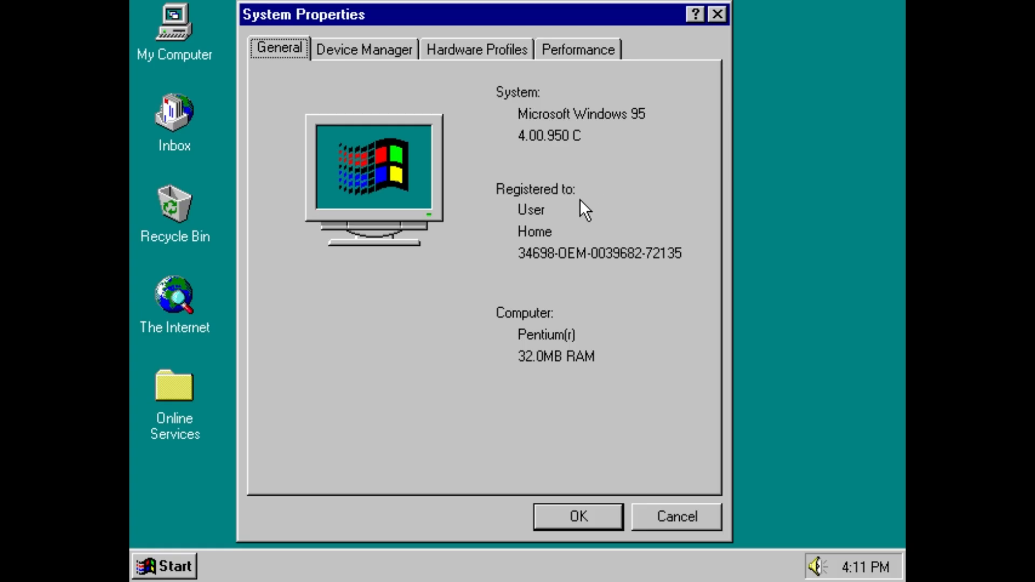
left_click(386, 46)
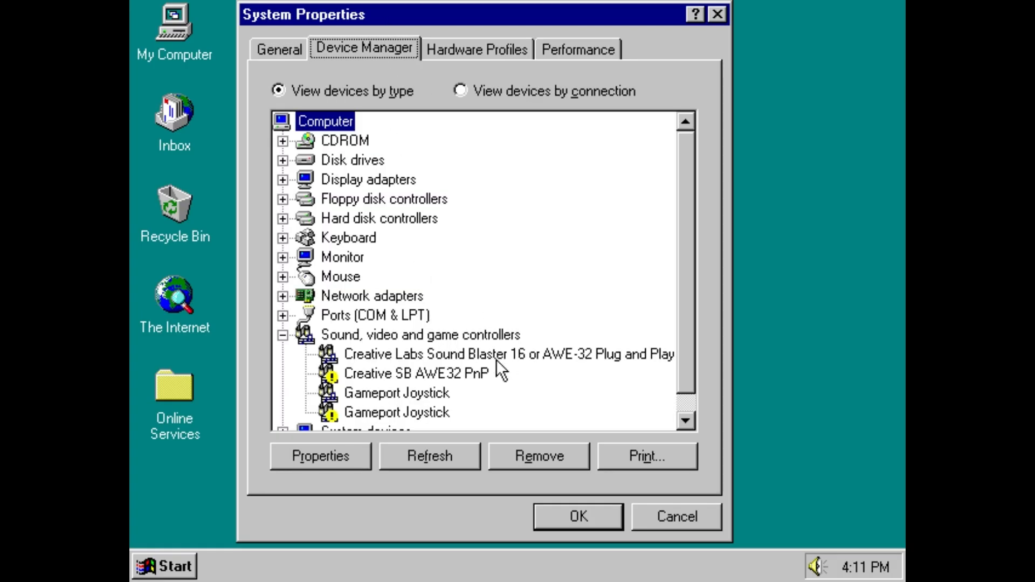
left_click_drag(680, 343, 686, 360)
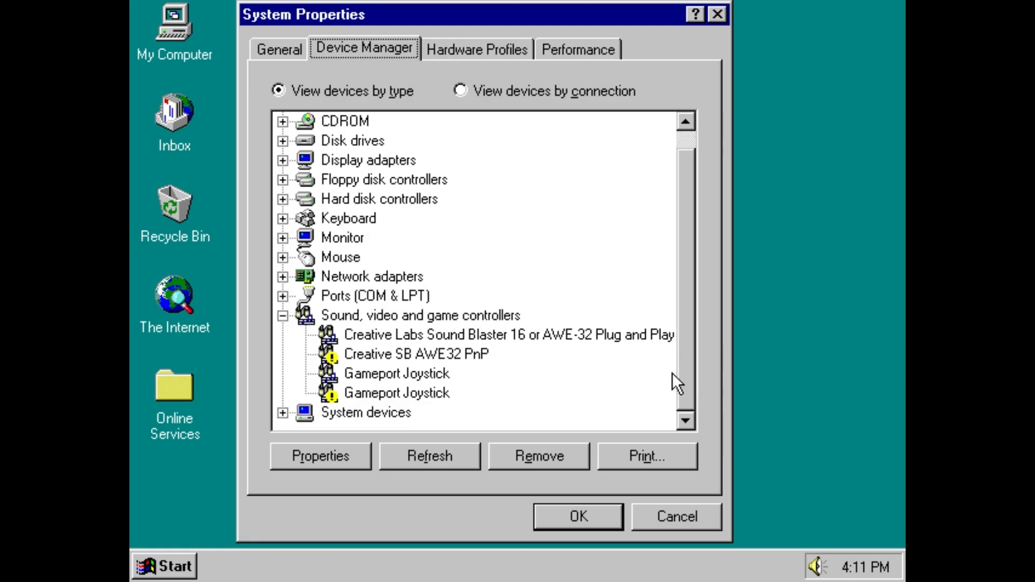
left_click(282, 412)
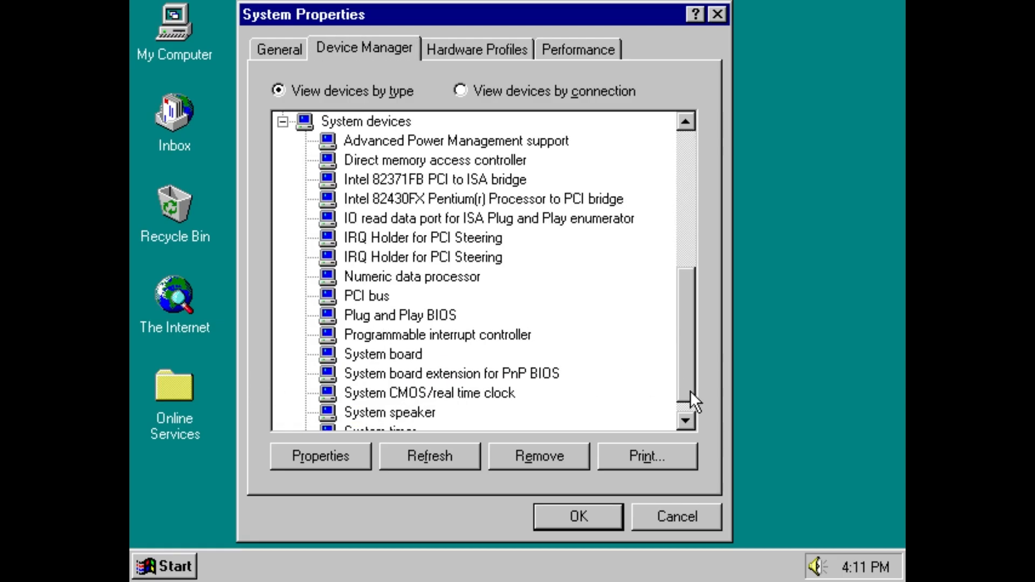
left_click_drag(690, 390, 692, 151)
left_click(462, 52)
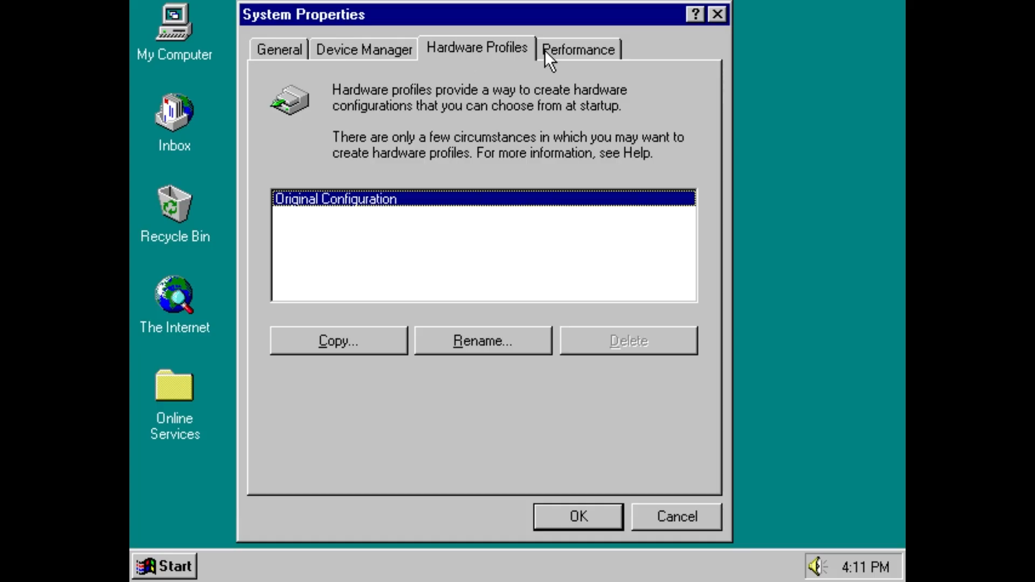
left_click(575, 50)
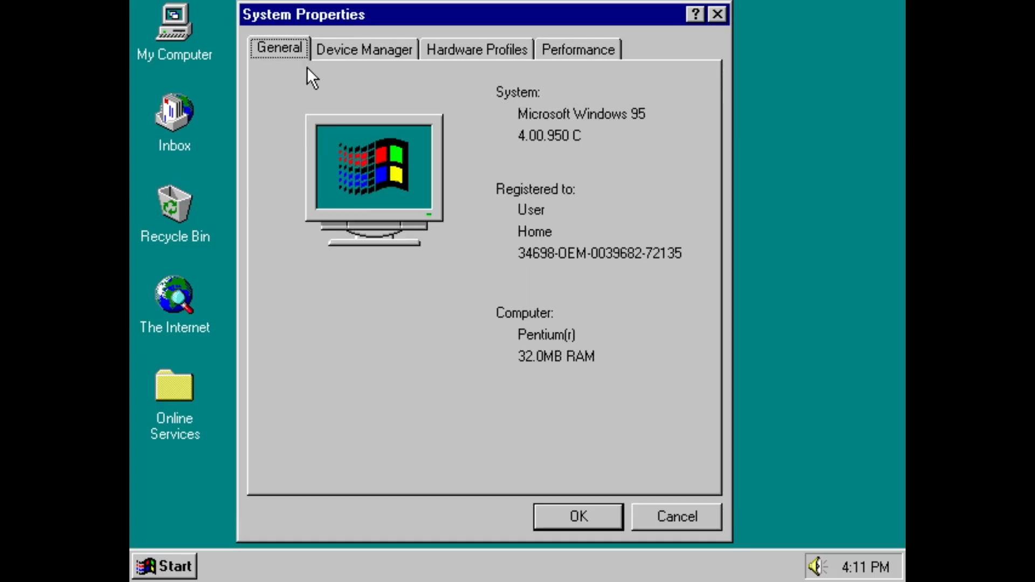
left_click(573, 516)
Step: Explore the Start Menu folder in Windows Explorer and look through the drives and folders of My Computer
right_click(157, 566)
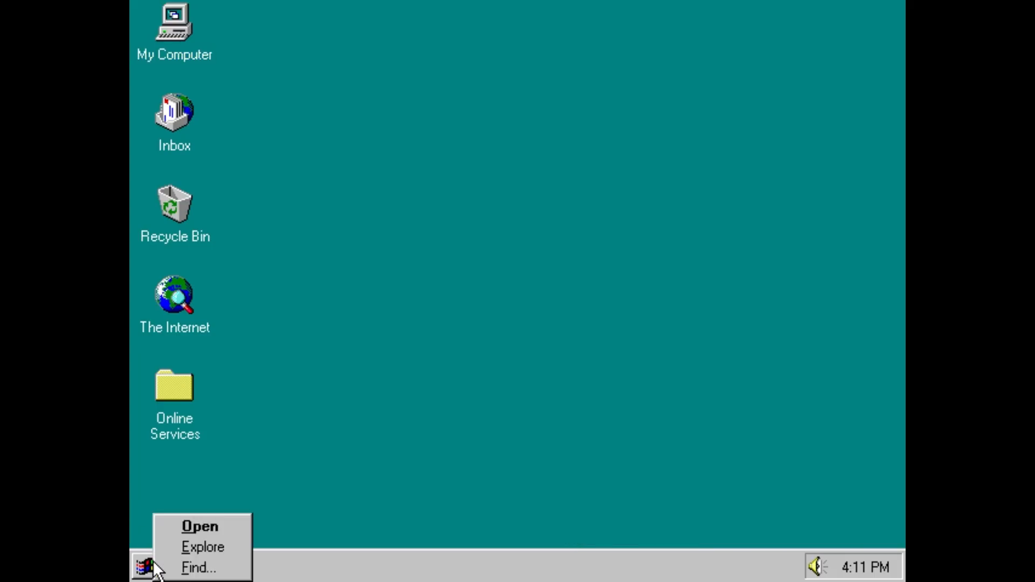
left_click(239, 550)
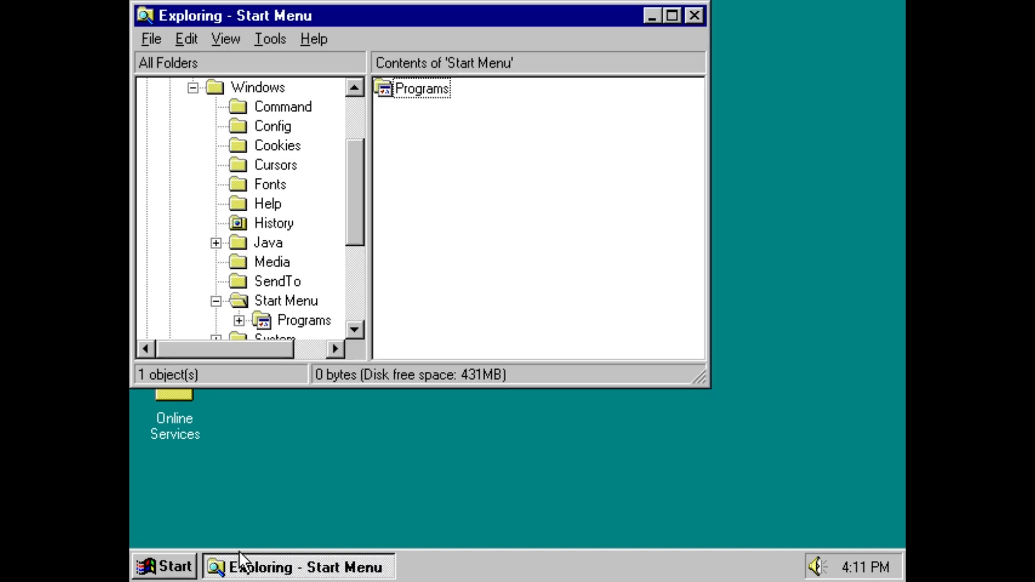
scroll(374, 187, "up", 2)
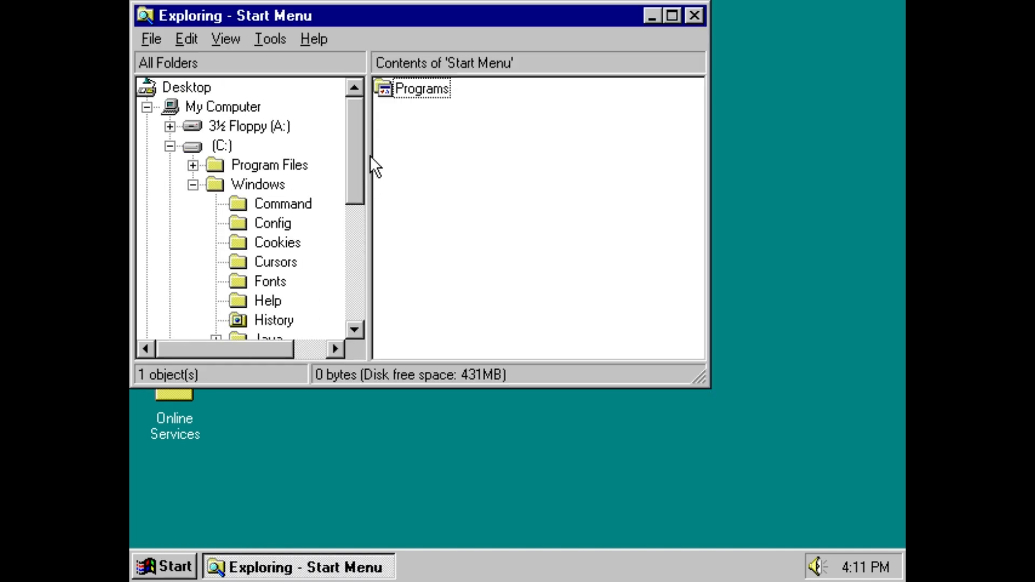
left_click(232, 107)
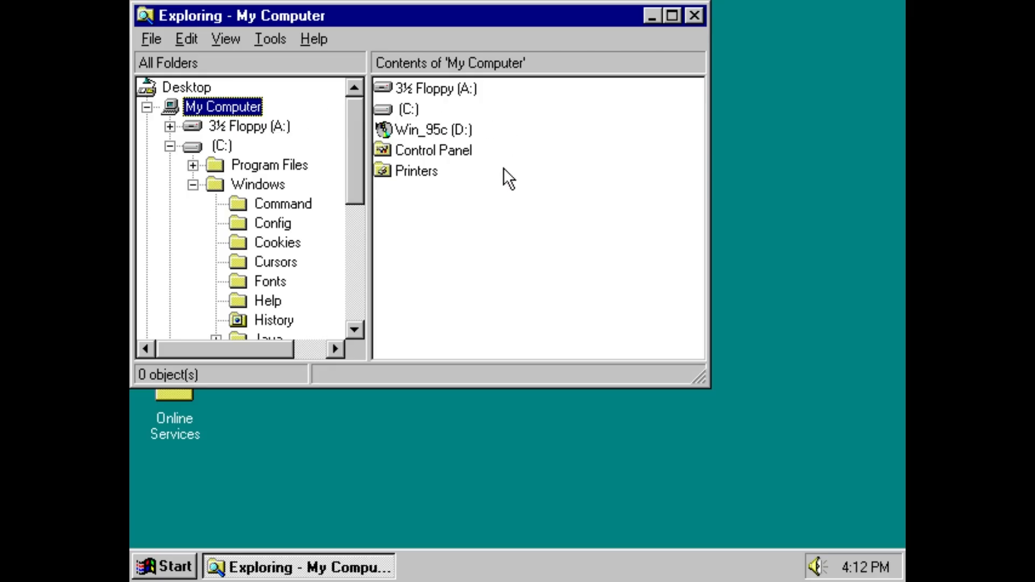
scroll(325, 238, "down", 5)
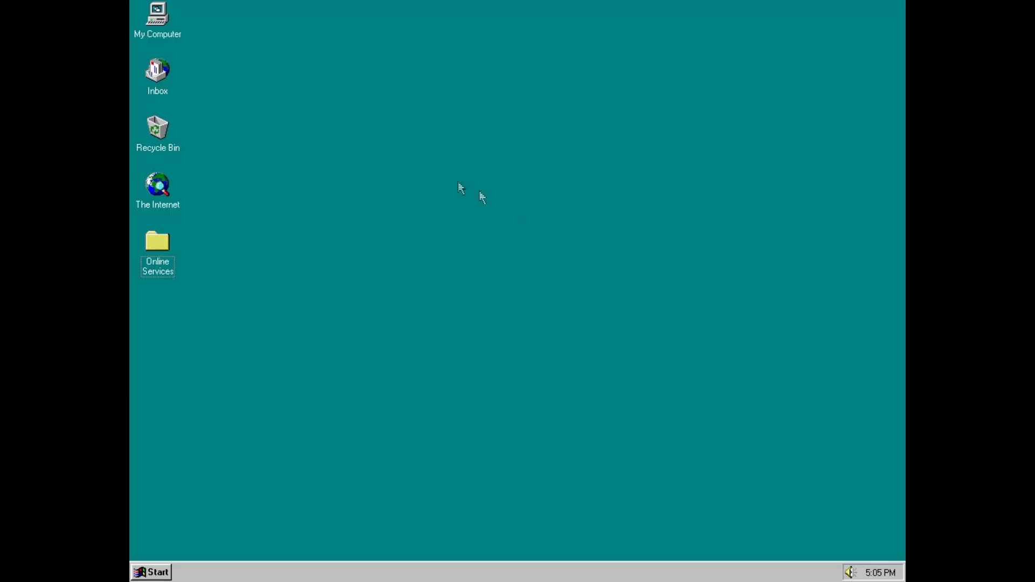
Step: Launch the Win_95c (D:) CD from My Computer and dismiss the older-version warning
double_click(157, 20)
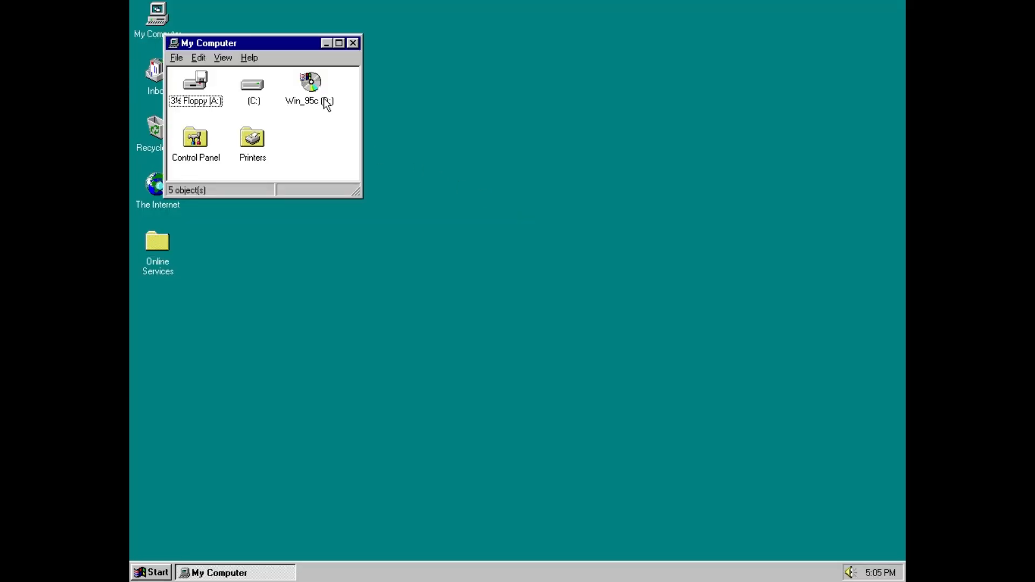
double_click(323, 101)
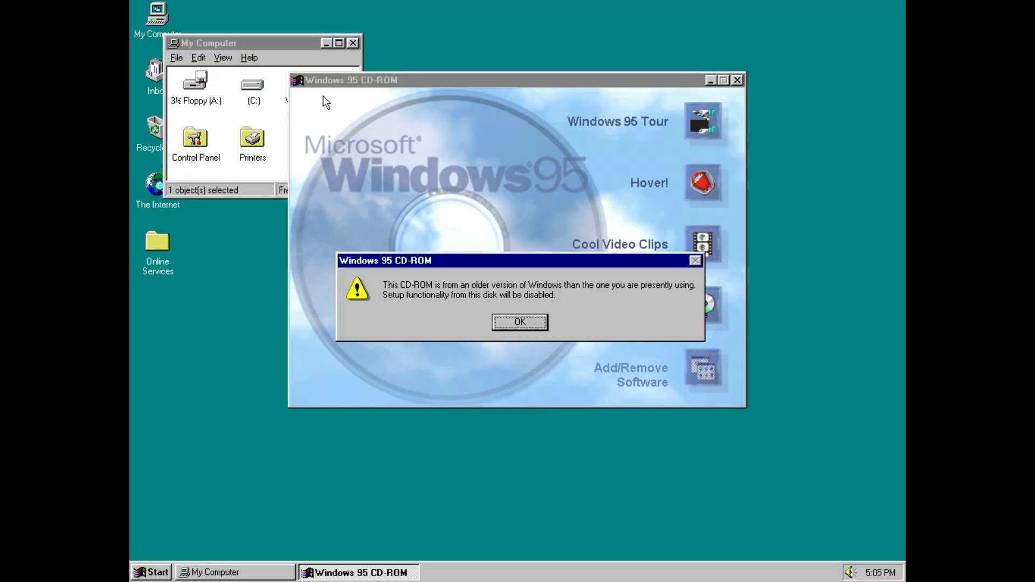
left_click(529, 324)
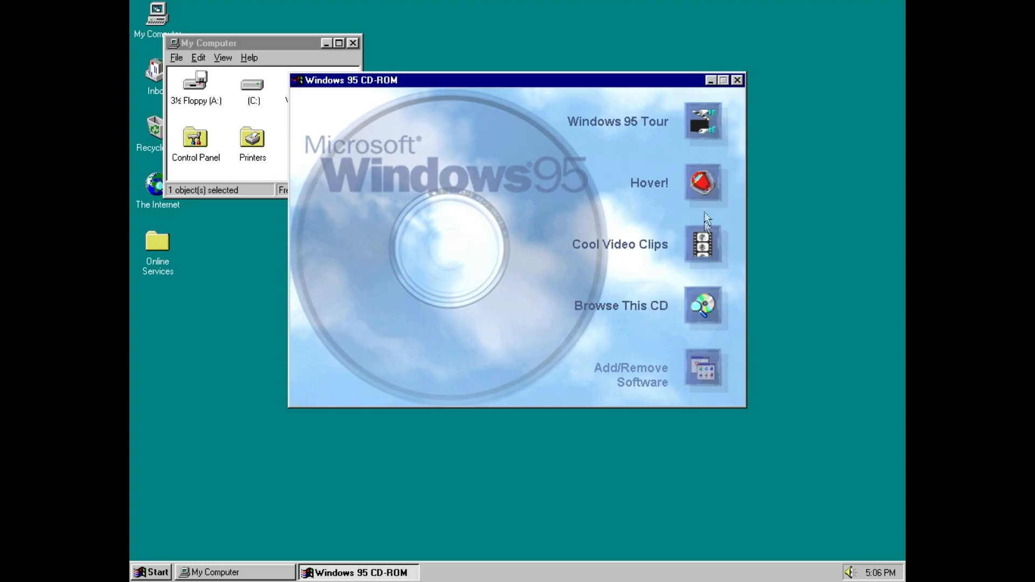
Step: Try the Starting a Program lesson of the Windows 95 Tour with its Show Me demonstration, and exit the tour
left_click(700, 110)
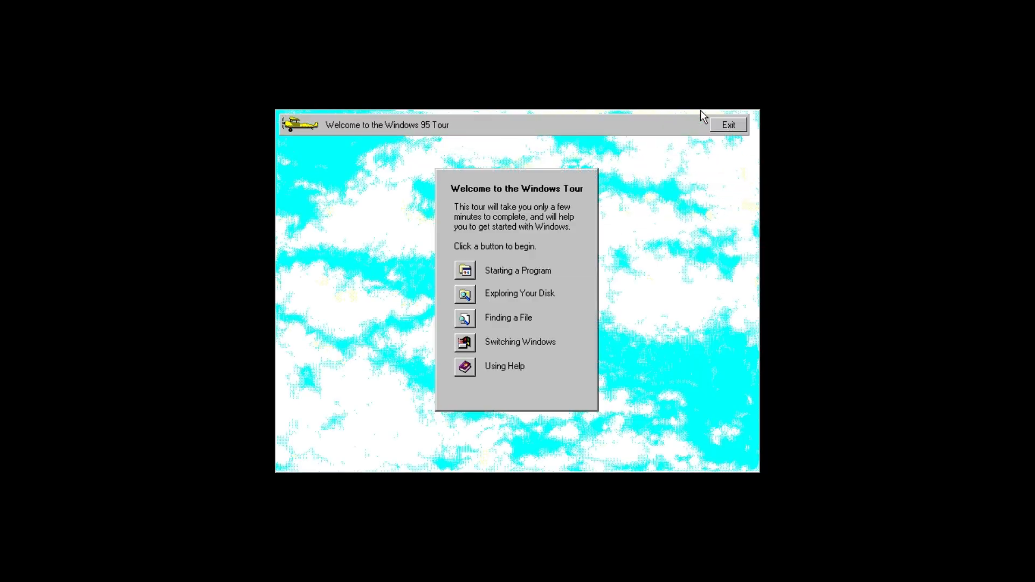
left_click(506, 273)
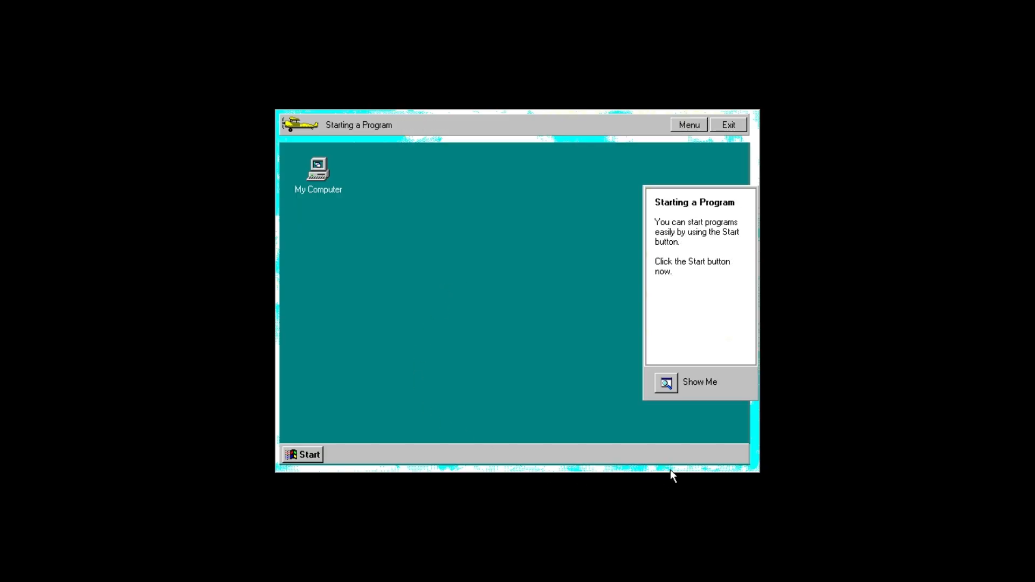
left_click(666, 383)
left_click(369, 355)
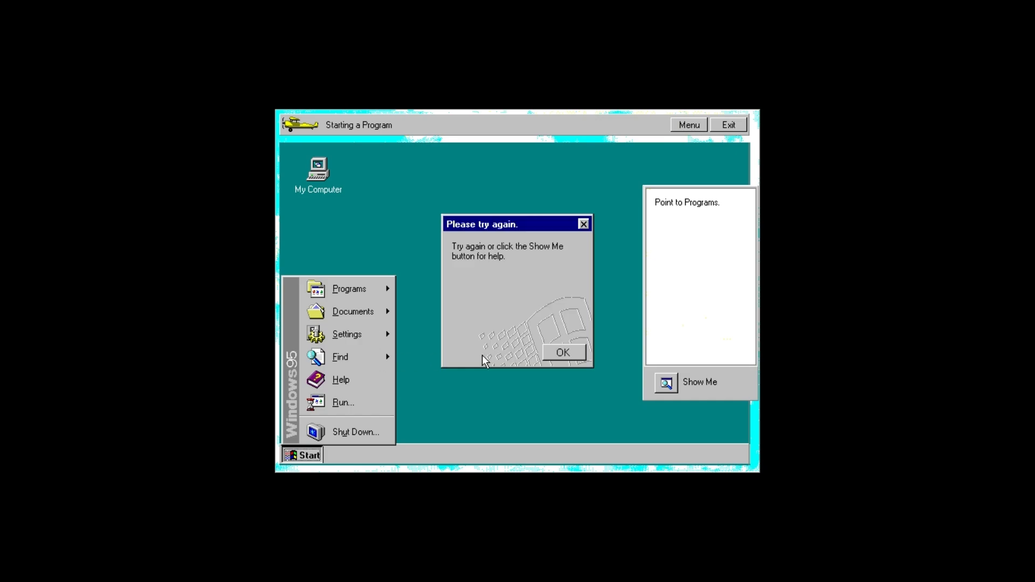
left_click(582, 353)
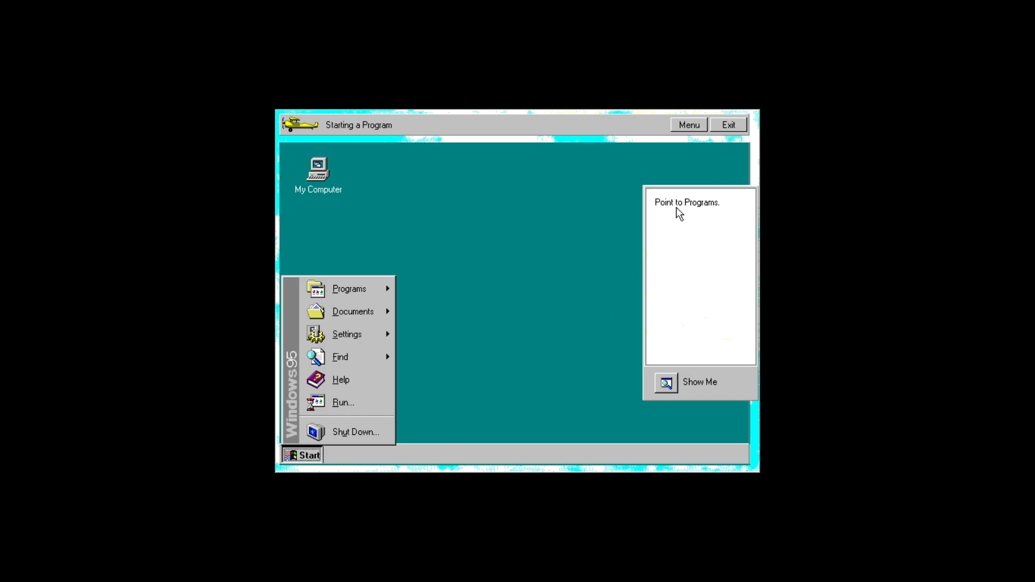
left_click(738, 123)
left_click(453, 364)
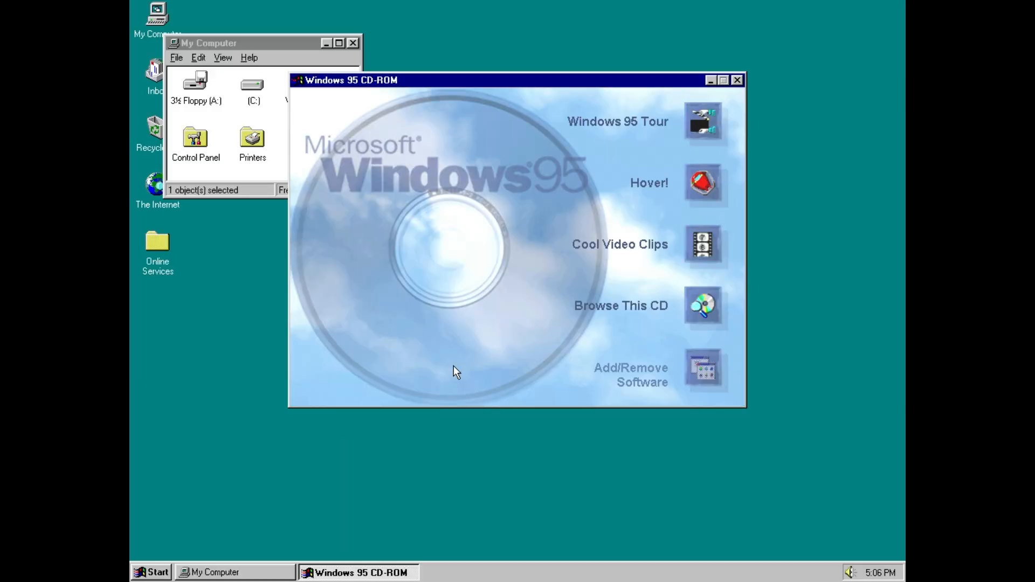
Step: Play the Goodtime clip from the CD's Cool Video Clips maximized, skip ahead twice, and close the player and Videos folder
left_click(701, 248)
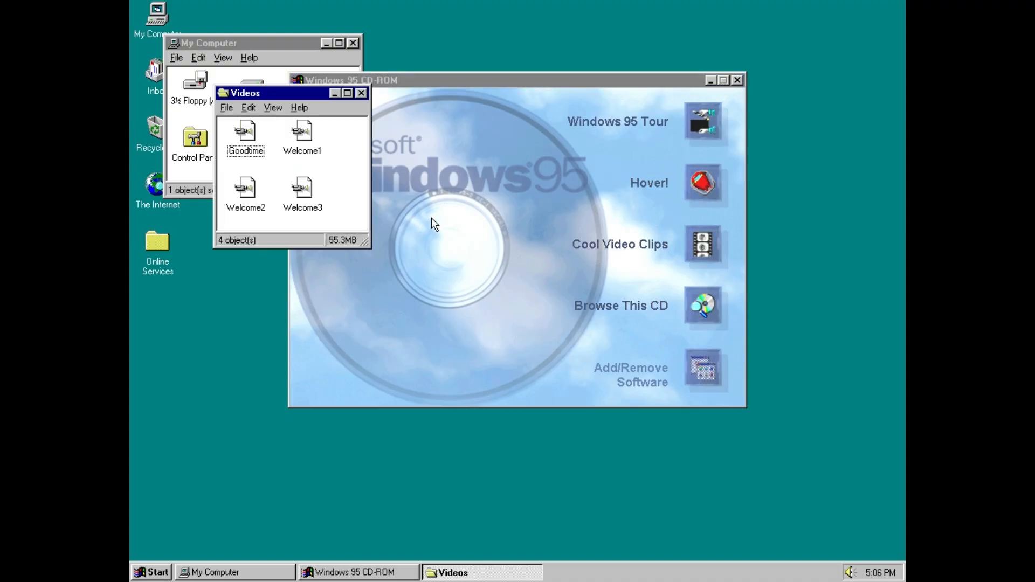
double_click(249, 156)
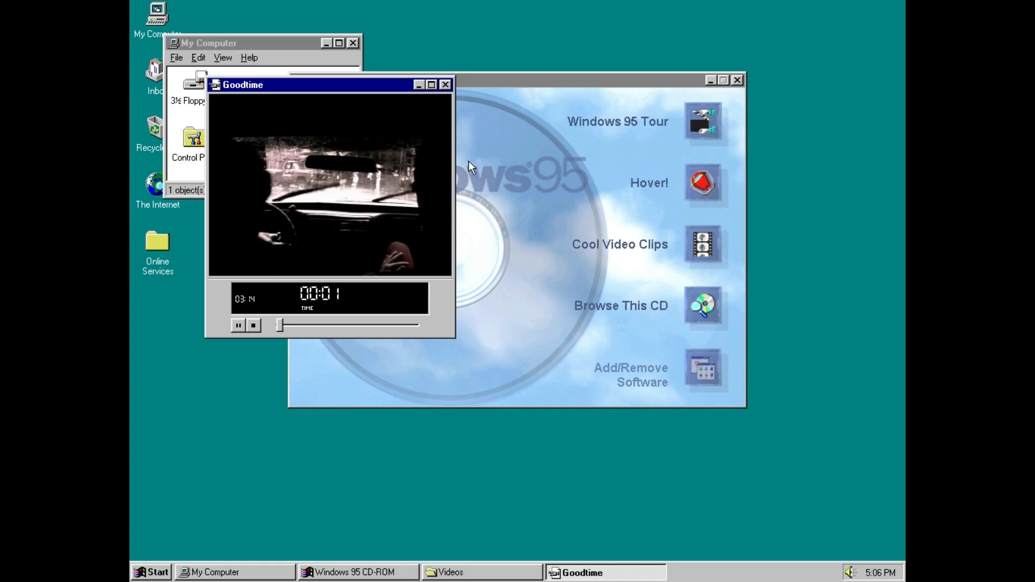
left_click(431, 85)
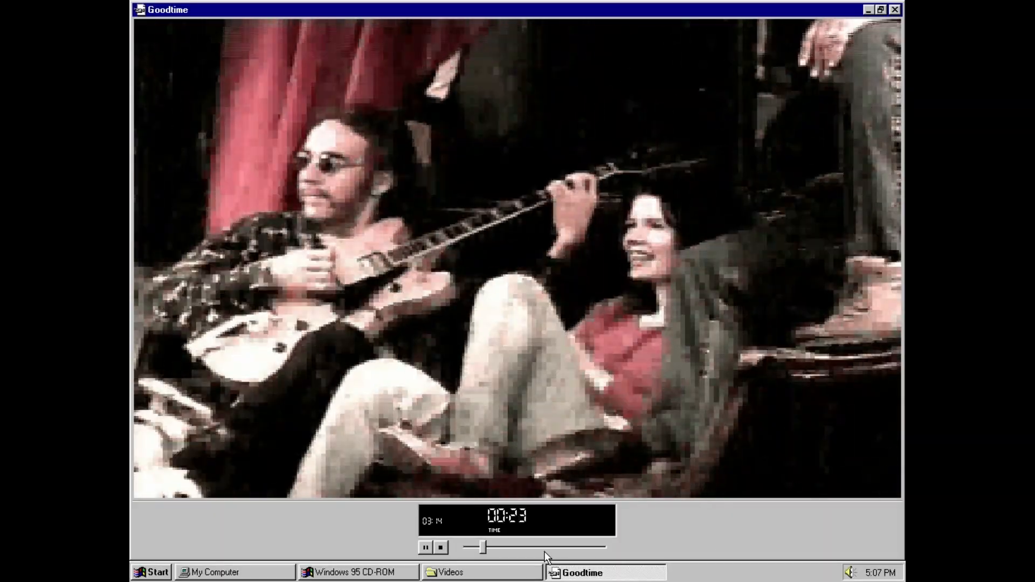
left_click(544, 547)
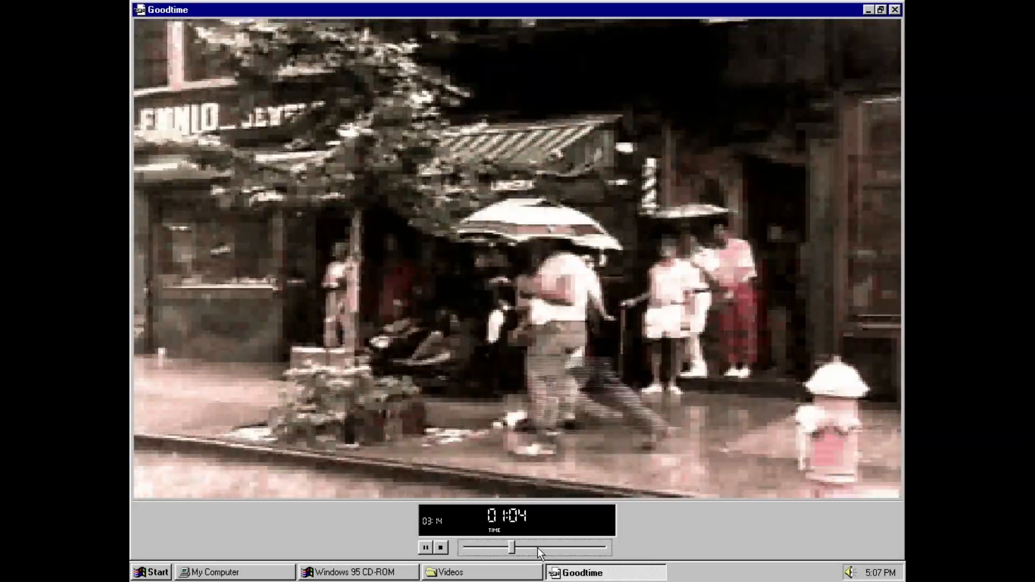
left_click(538, 548)
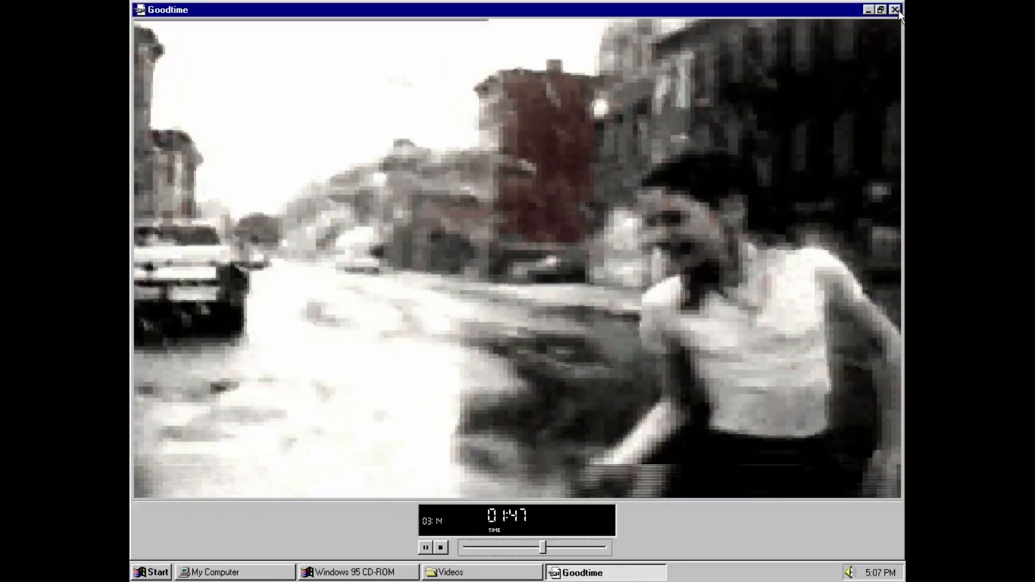
left_click(895, 10)
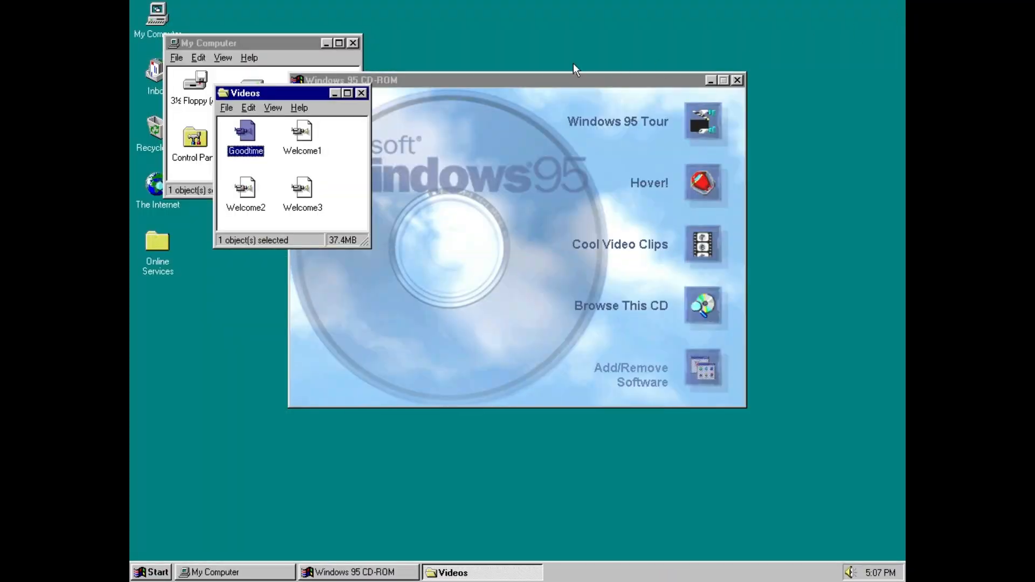
left_click(361, 93)
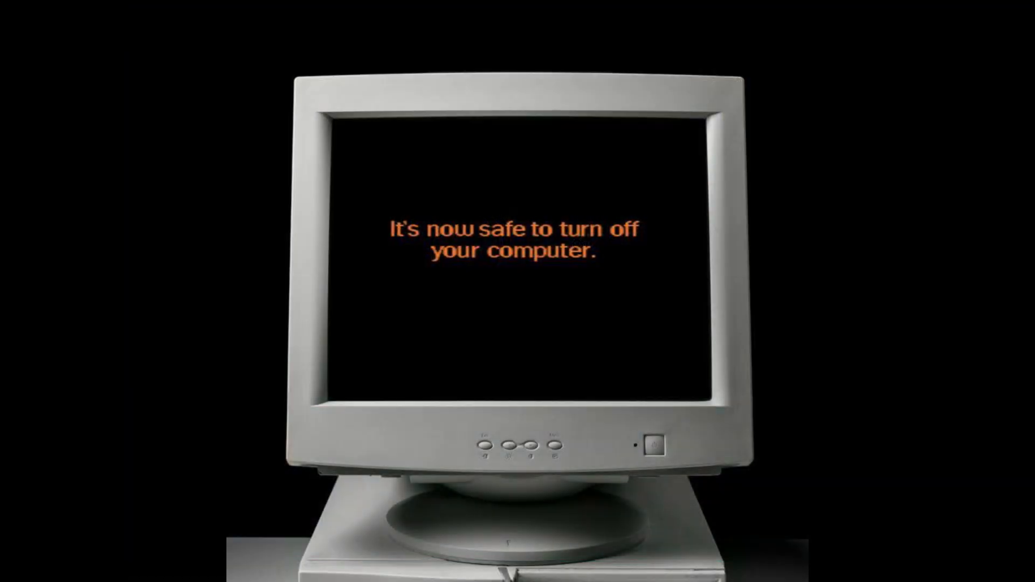